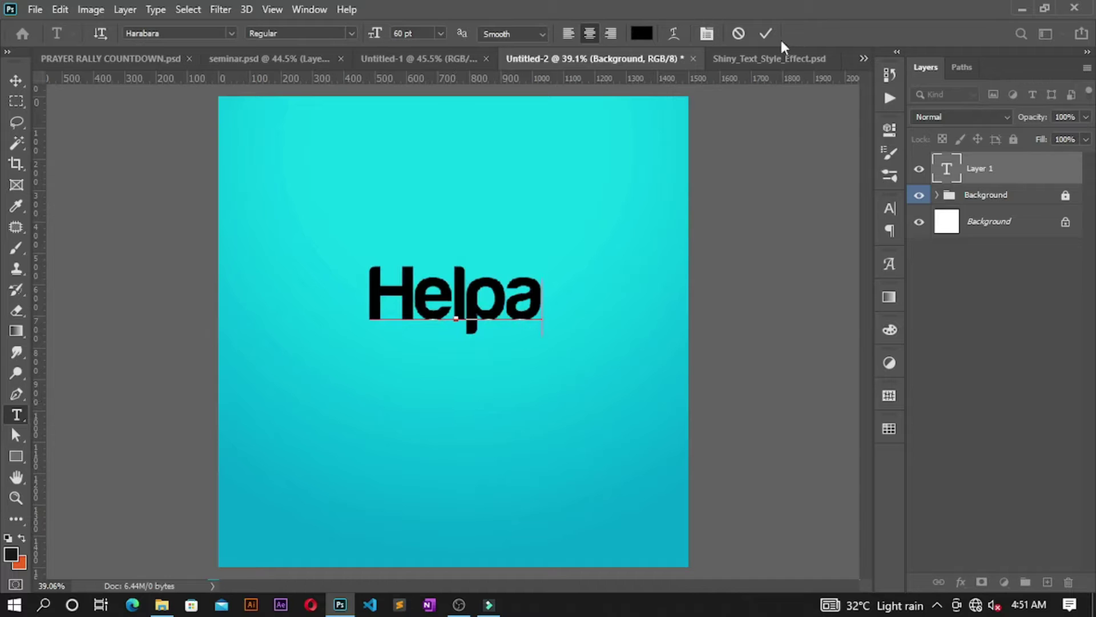
# Commit the Helpa text, enlarge it proportionally to about 216%, and place it across the middle of the canvas.
pyautogui.click(767, 33)
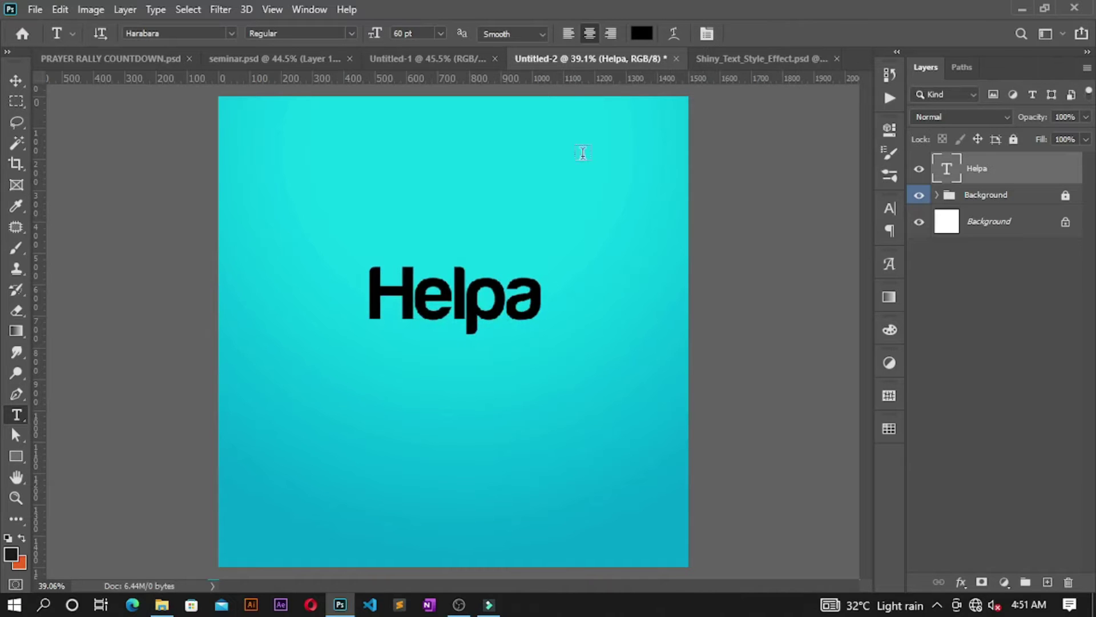
pyautogui.click(18, 77)
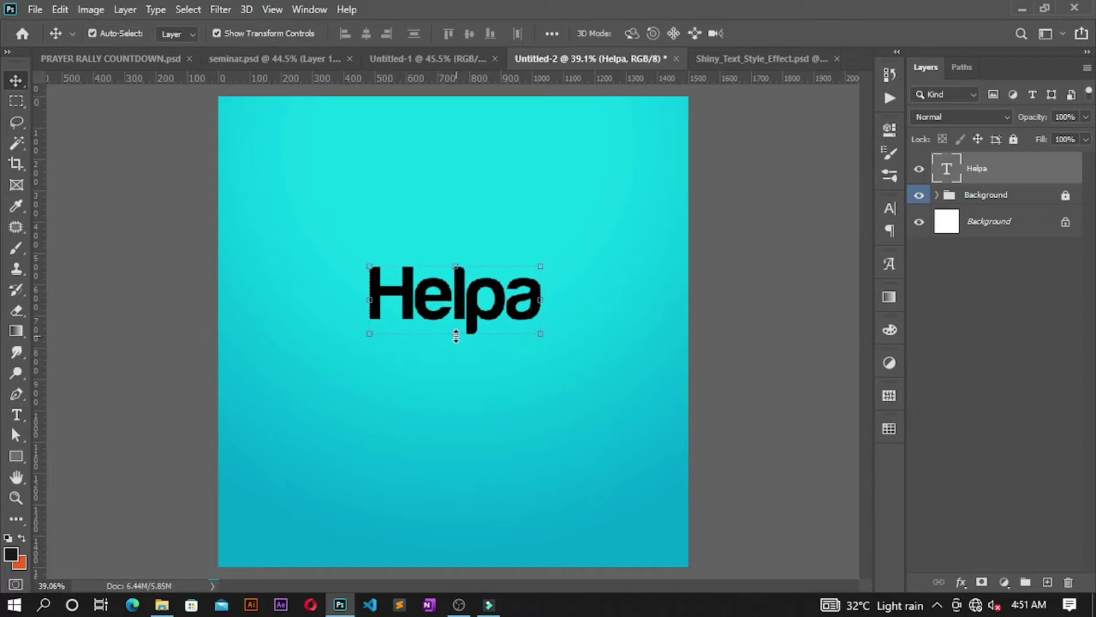
pyautogui.moveTo(456, 334); pyautogui.dragTo(454, 422)
pyautogui.moveTo(465, 342)
pyautogui.mouseDown()
pyautogui.moveTo(472, 299)
pyautogui.moveTo(474, 331)
pyautogui.mouseUp()
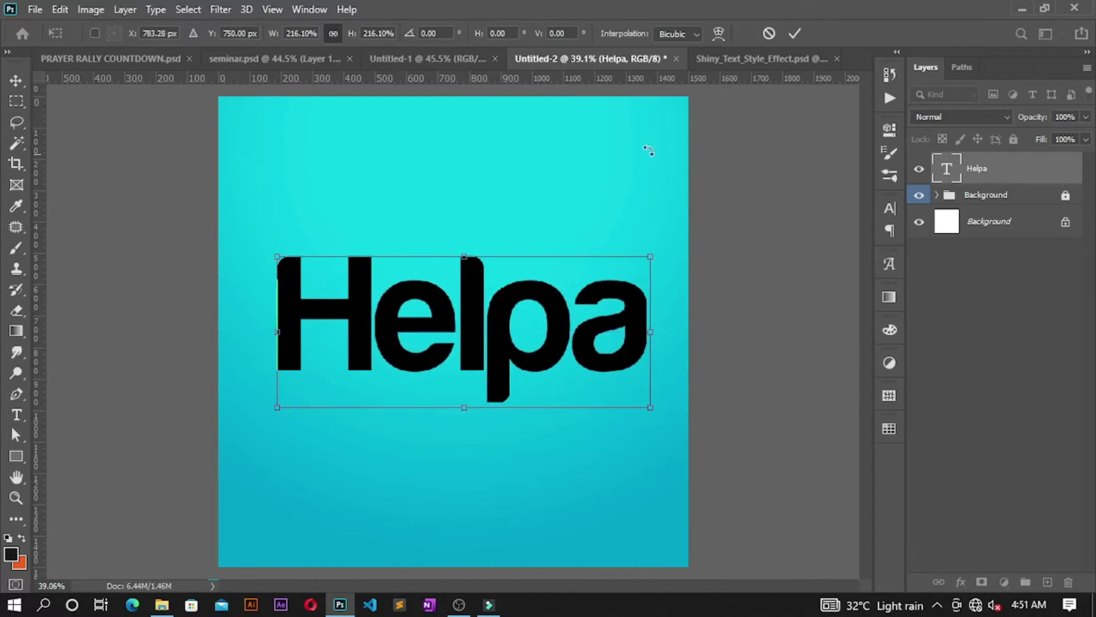
pyautogui.click(794, 33)
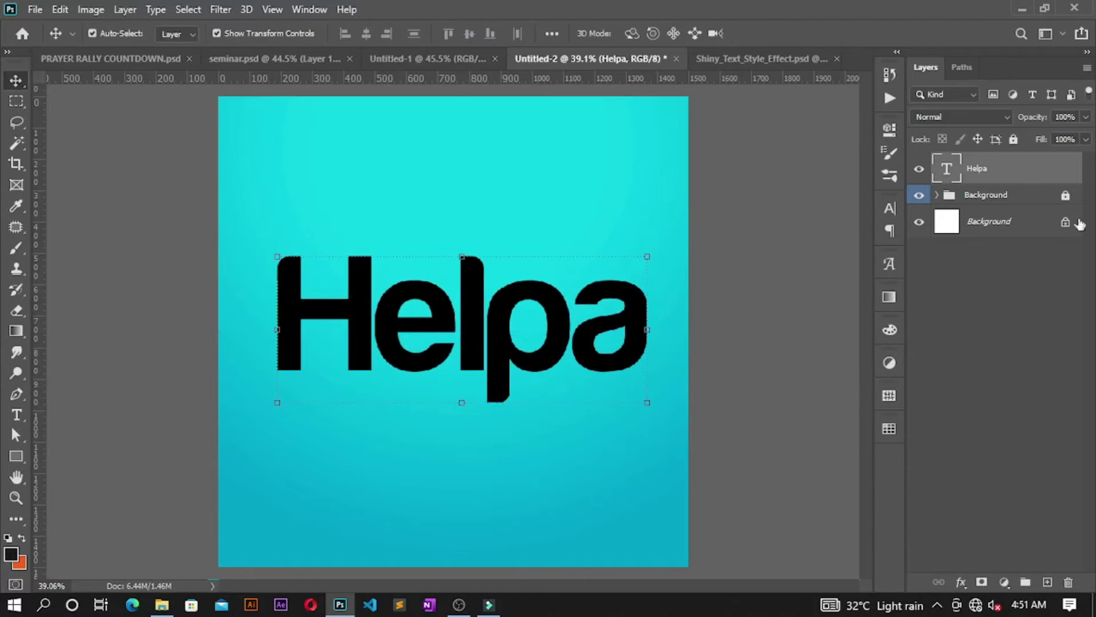
pyautogui.moveTo(1040, 140); pyautogui.dragTo(829, 151)
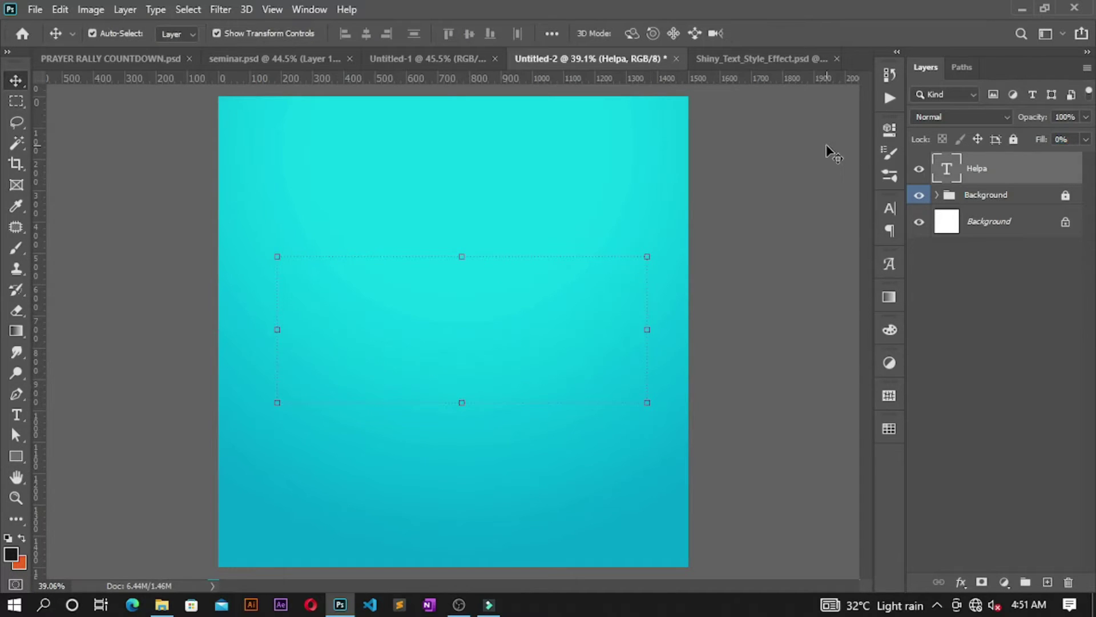
pyautogui.moveTo(1041, 142); pyautogui.dragTo(1089, 173)
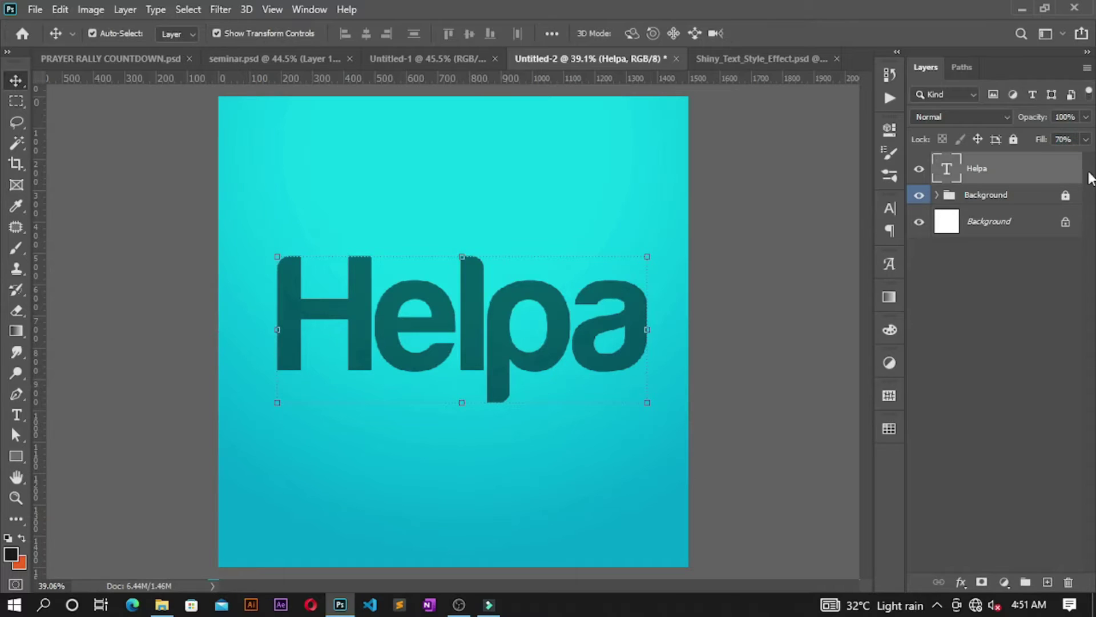
pyautogui.moveTo(1041, 141); pyautogui.dragTo(1094, 186)
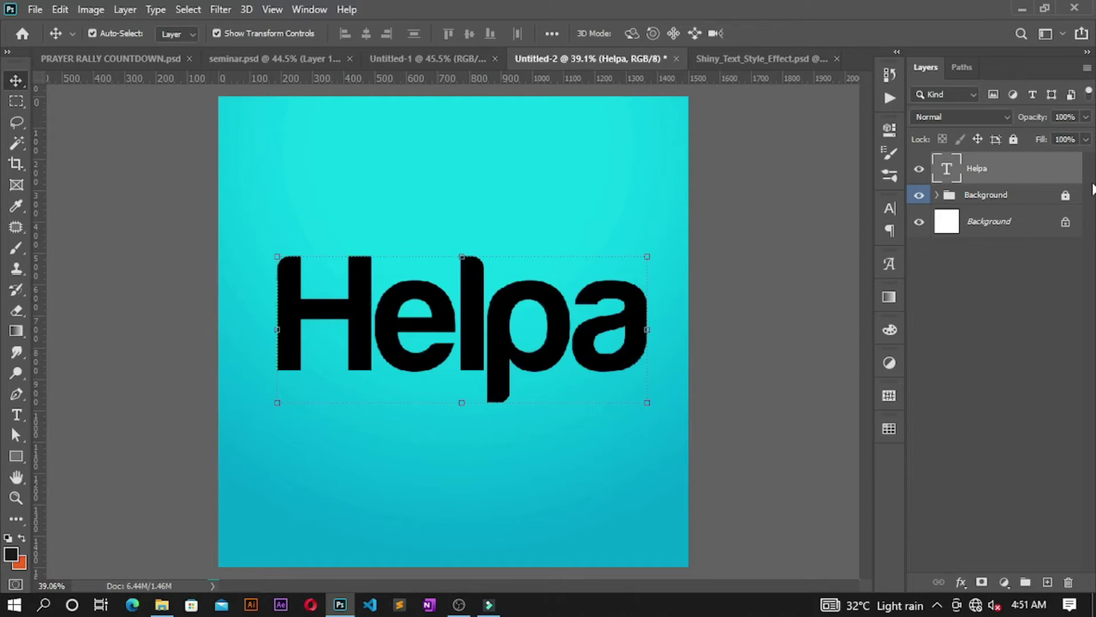
# Convert the Helpa text layer to a smart object and set its fill to 0%.
pyautogui.rightClick(997, 174)
pyautogui.click(832, 203)
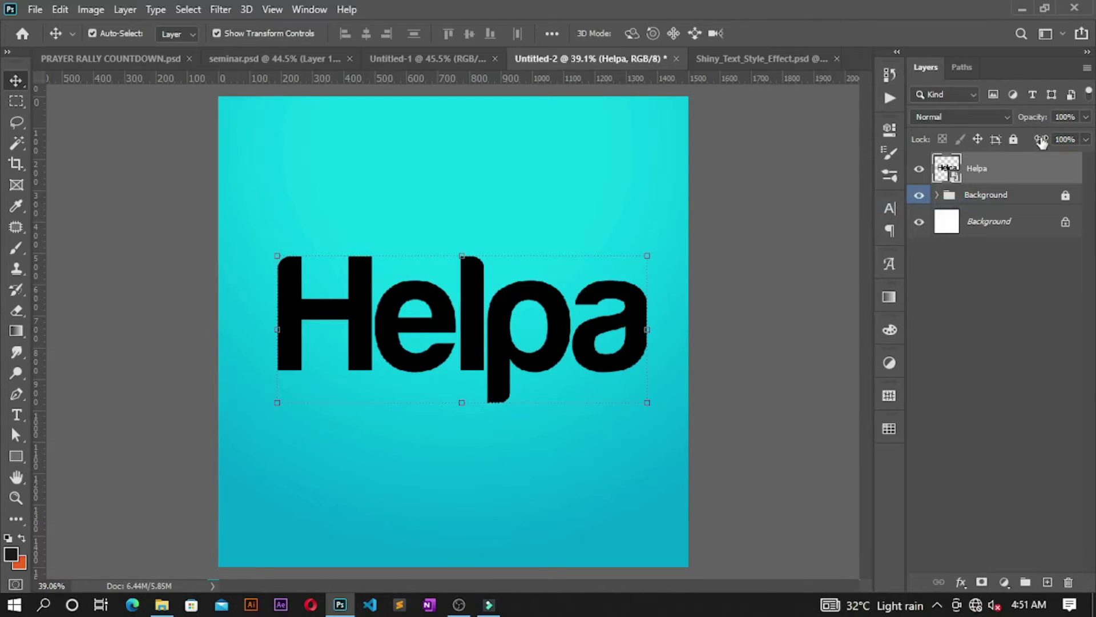
pyautogui.moveTo(1041, 143); pyautogui.dragTo(536, 162)
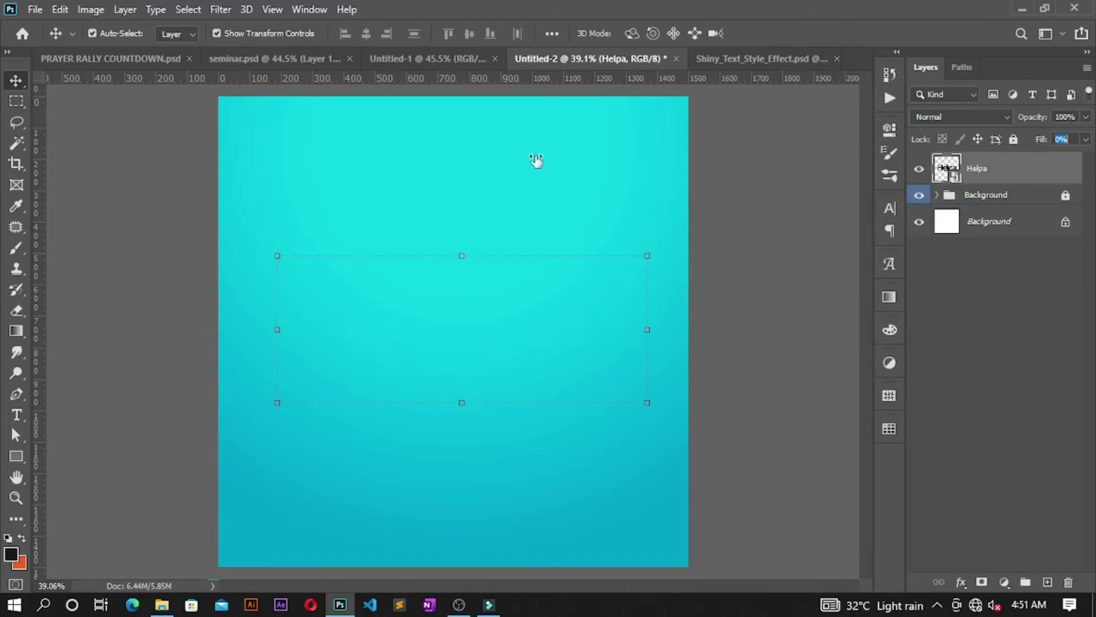
# Add a drop shadow to the Helpa layer with 30% opacity, 90° angle, 50 px distance and 70 px size.
pyautogui.click(959, 579)
pyautogui.click(961, 565)
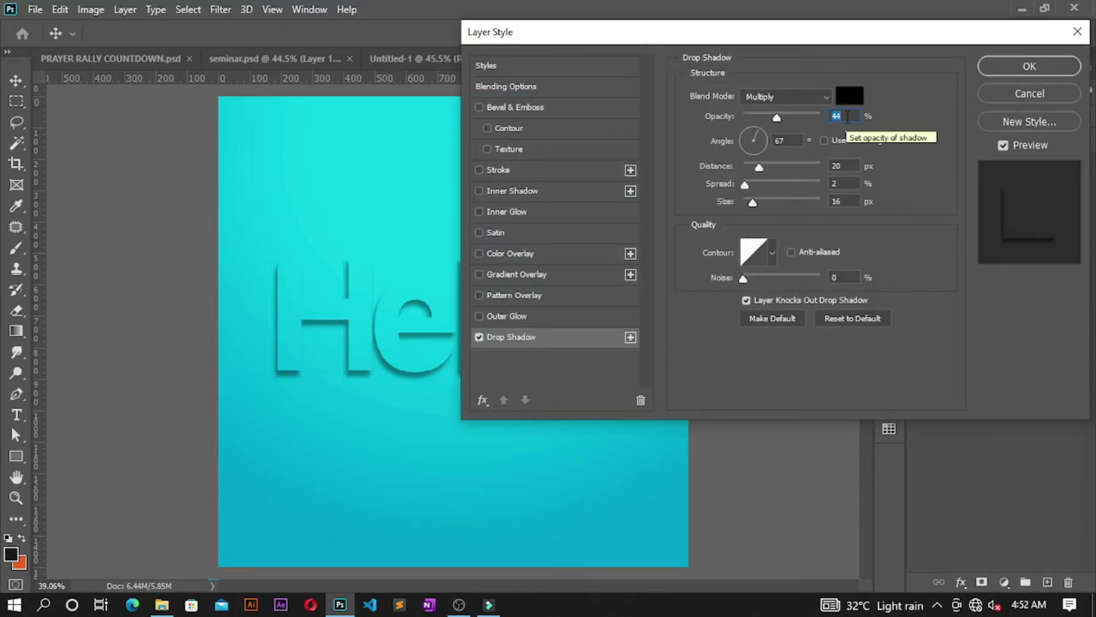
pyautogui.write('30')
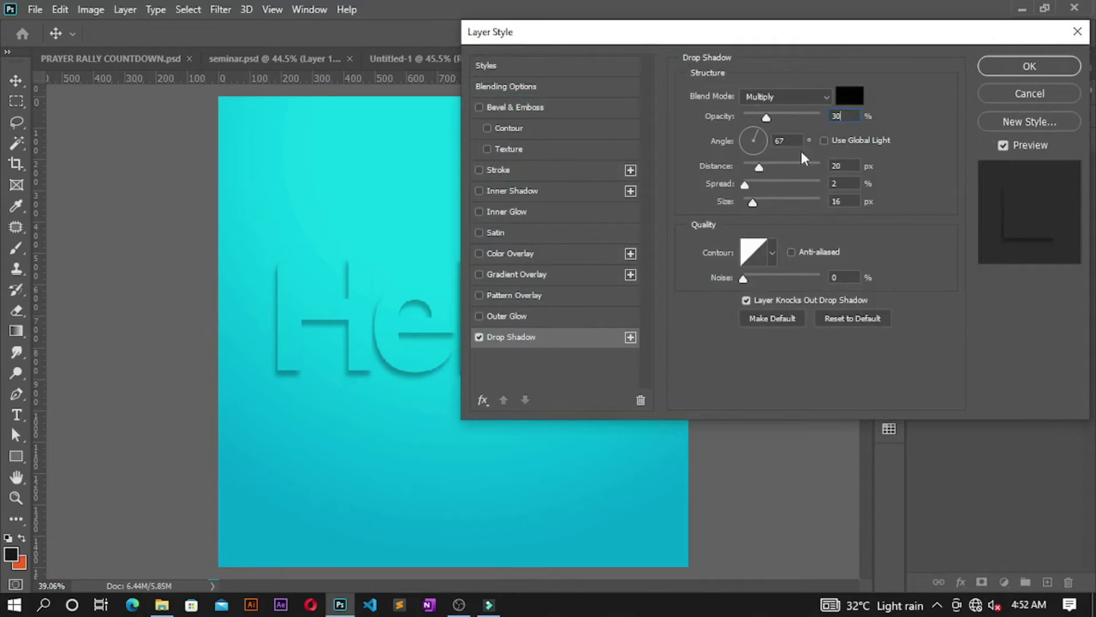
pyautogui.doubleClick(853, 204)
pyautogui.write('7')
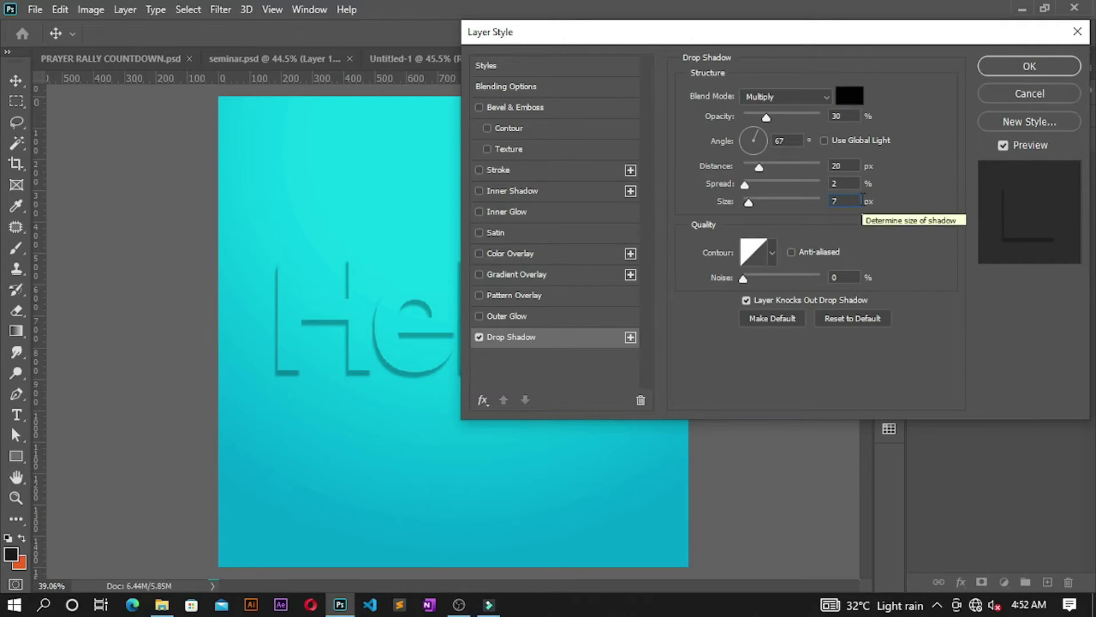
pyautogui.press('BackSpace')
pyautogui.write('0')
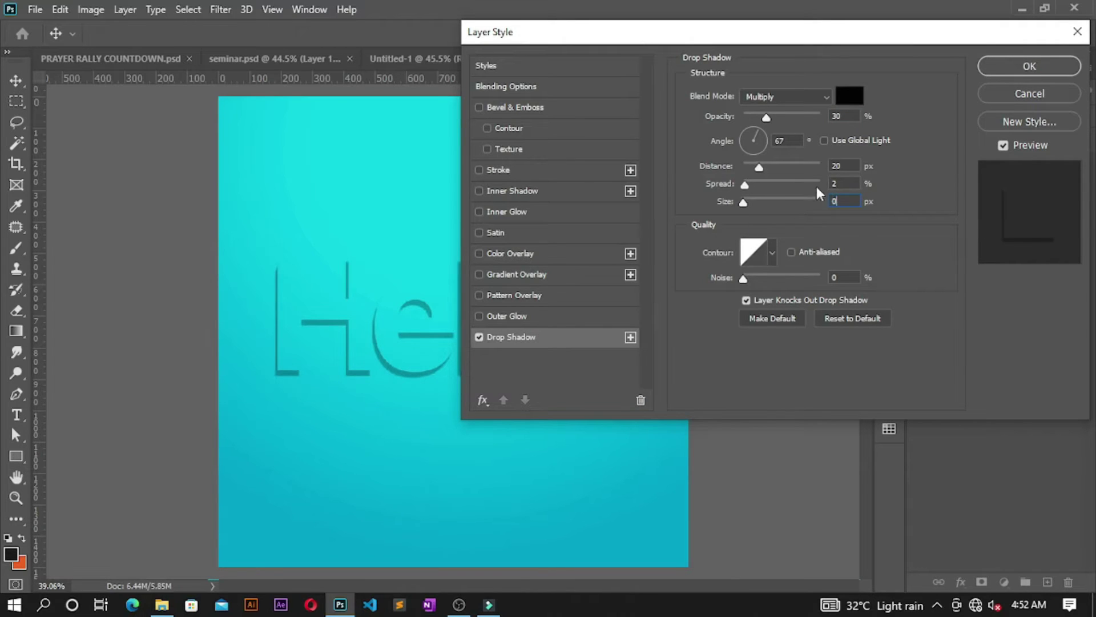
pyautogui.doubleClick(843, 166)
pyautogui.write('50')
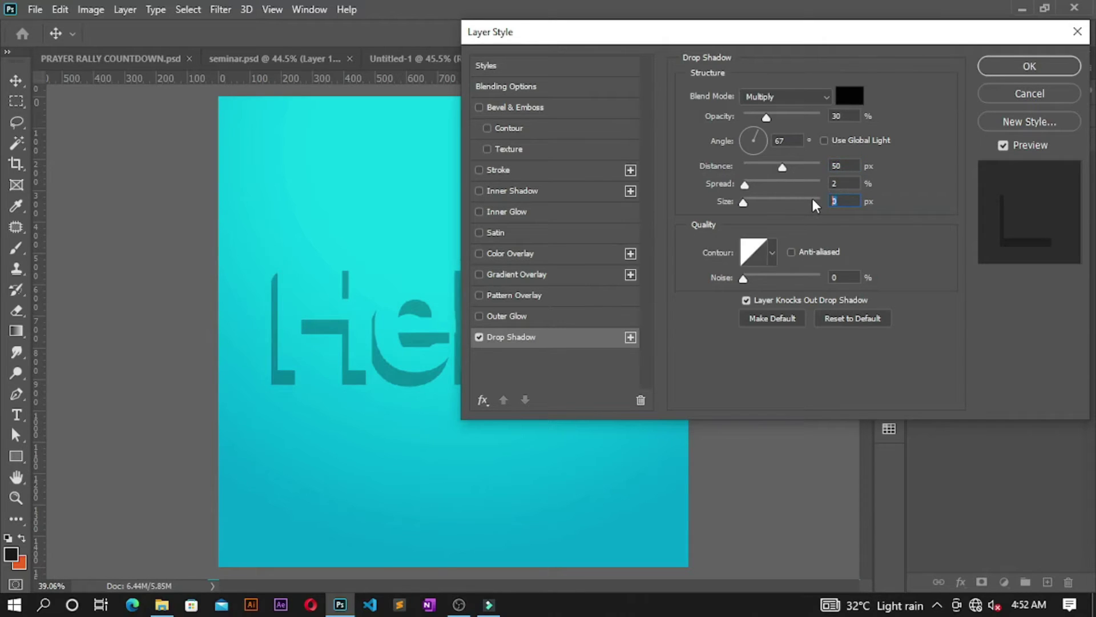
pyautogui.write('70')
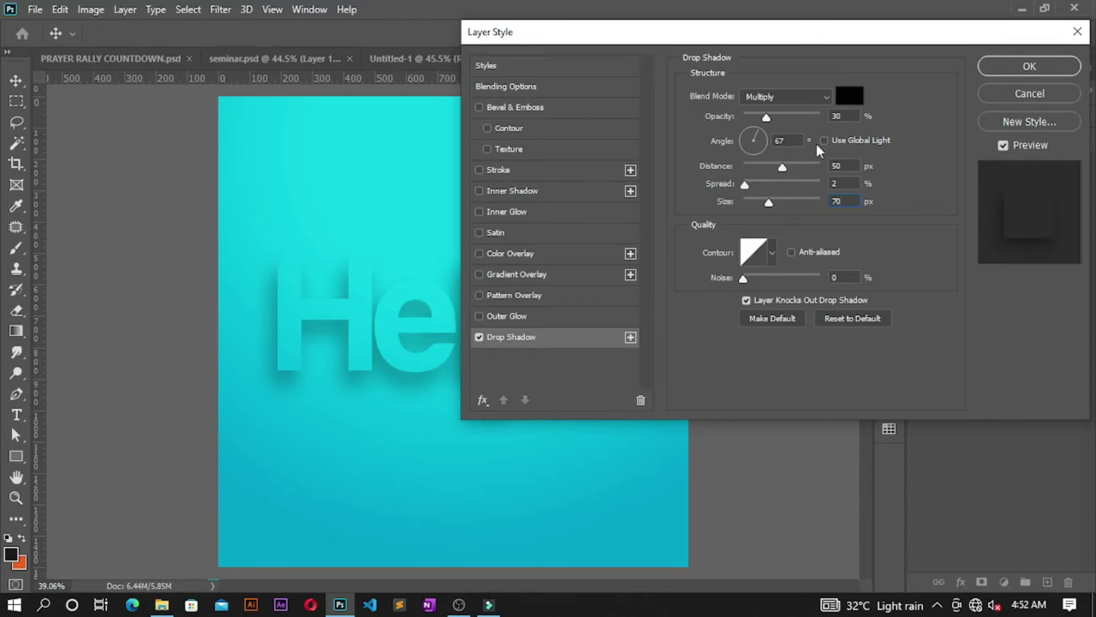
pyautogui.moveTo(734, 145); pyautogui.dragTo(753, 129)
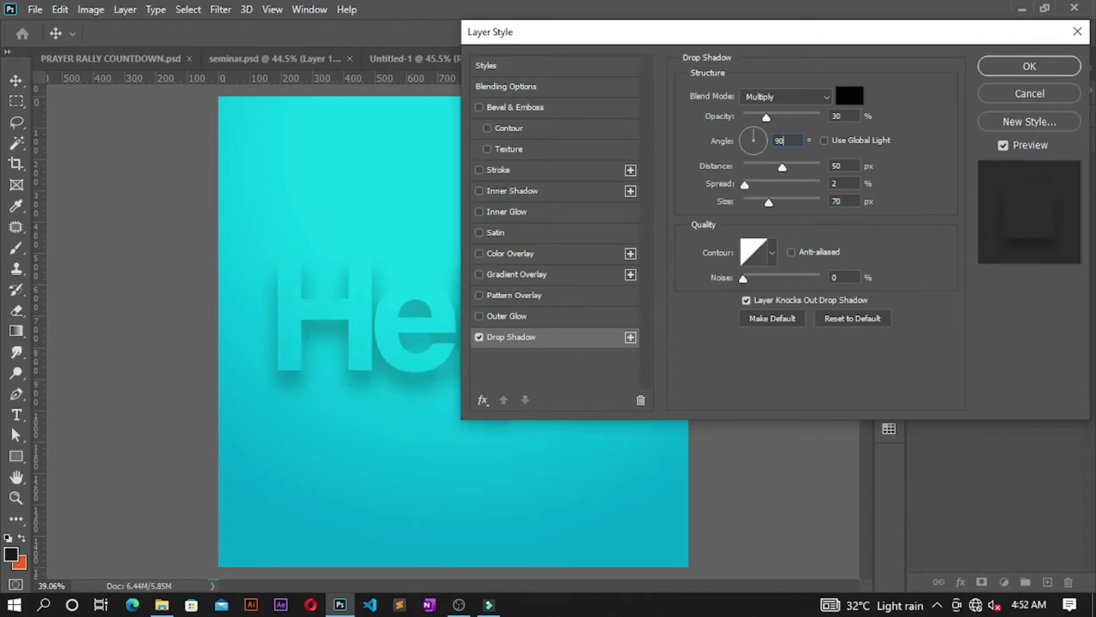
pyautogui.click(1029, 66)
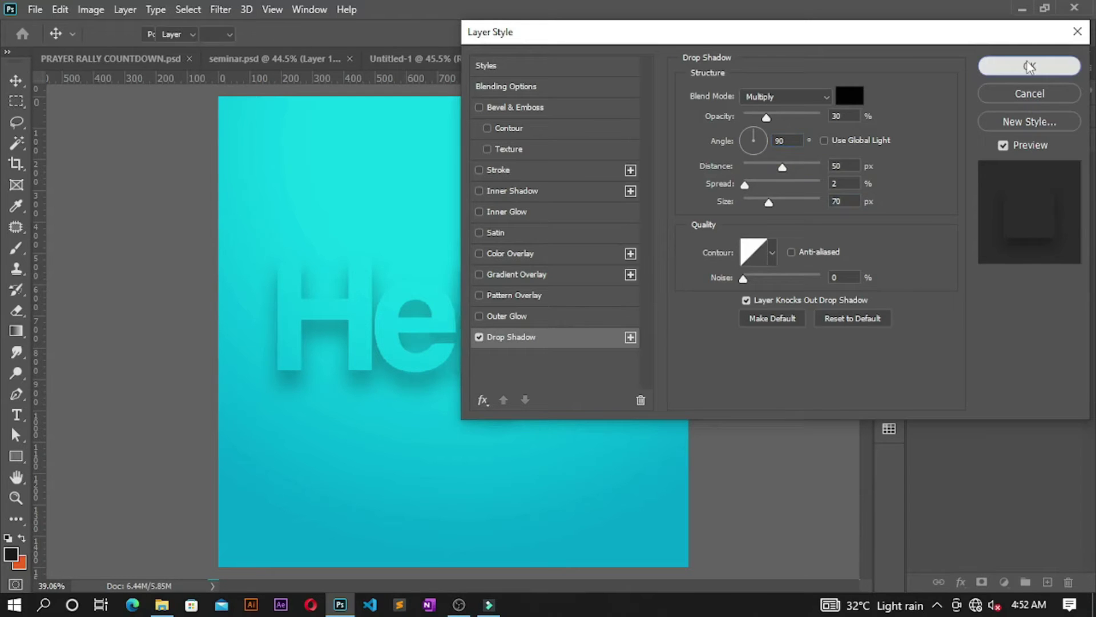
# Duplicate the Helpa layer and set the copy's drop shadow to 40% opacity, 40 px distance and 60 px size.
pyautogui.rightClick(999, 160)
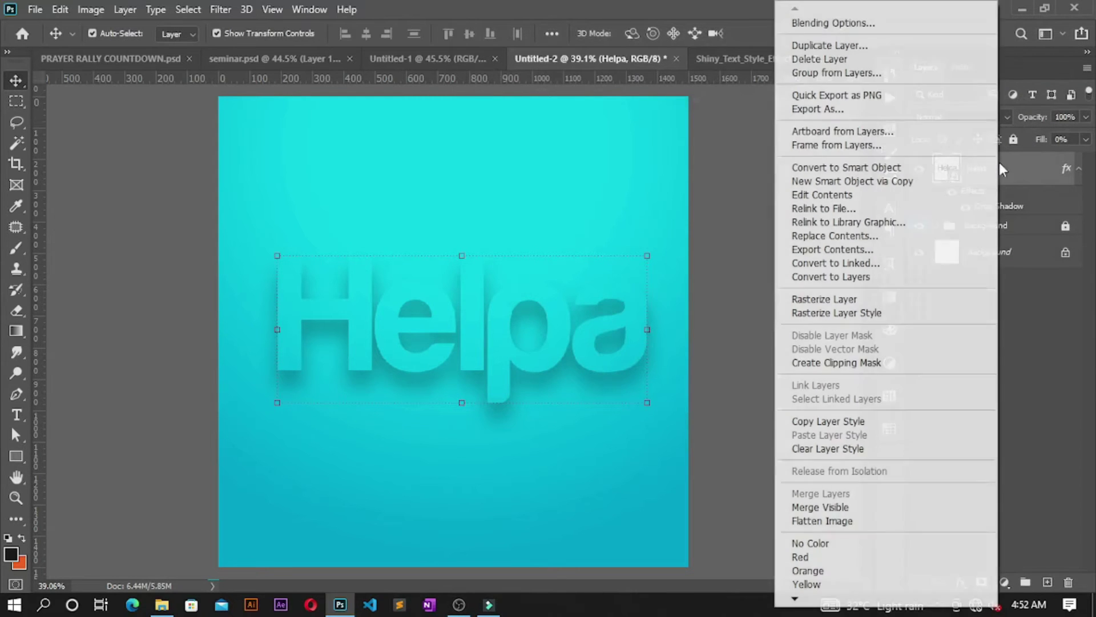
pyautogui.click(1019, 183)
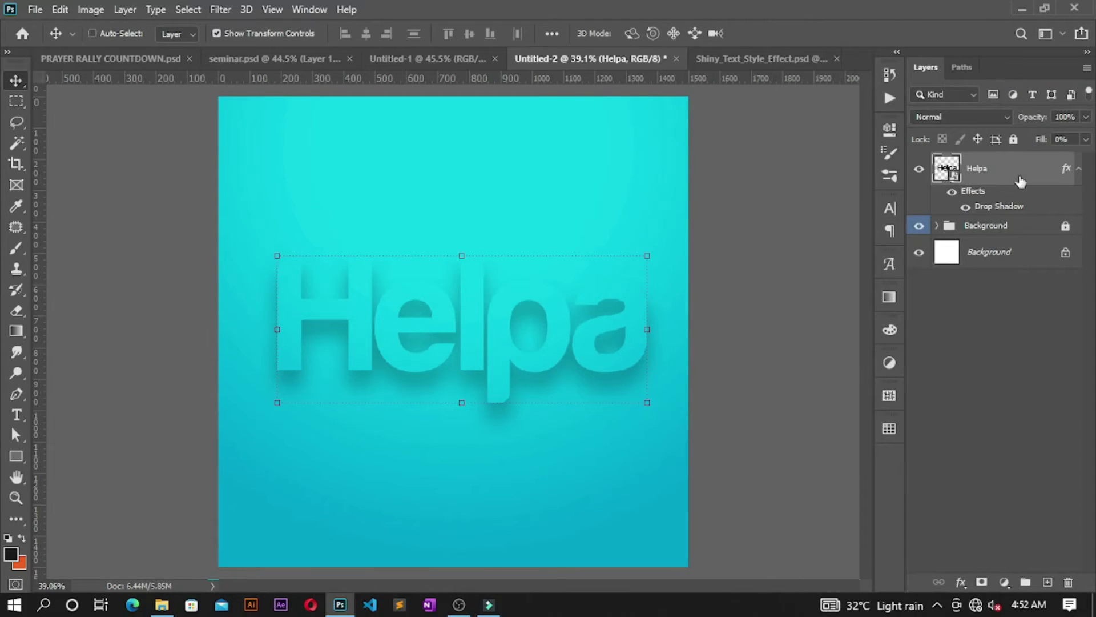
pyautogui.hotkey('ctrl', 'j')
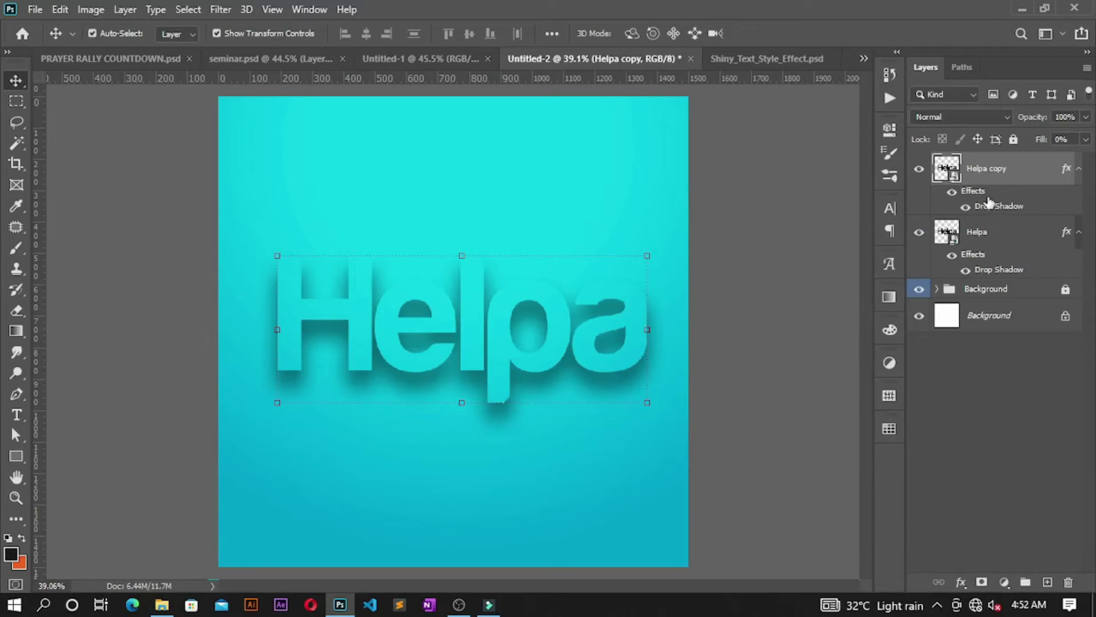
pyautogui.doubleClick(996, 206)
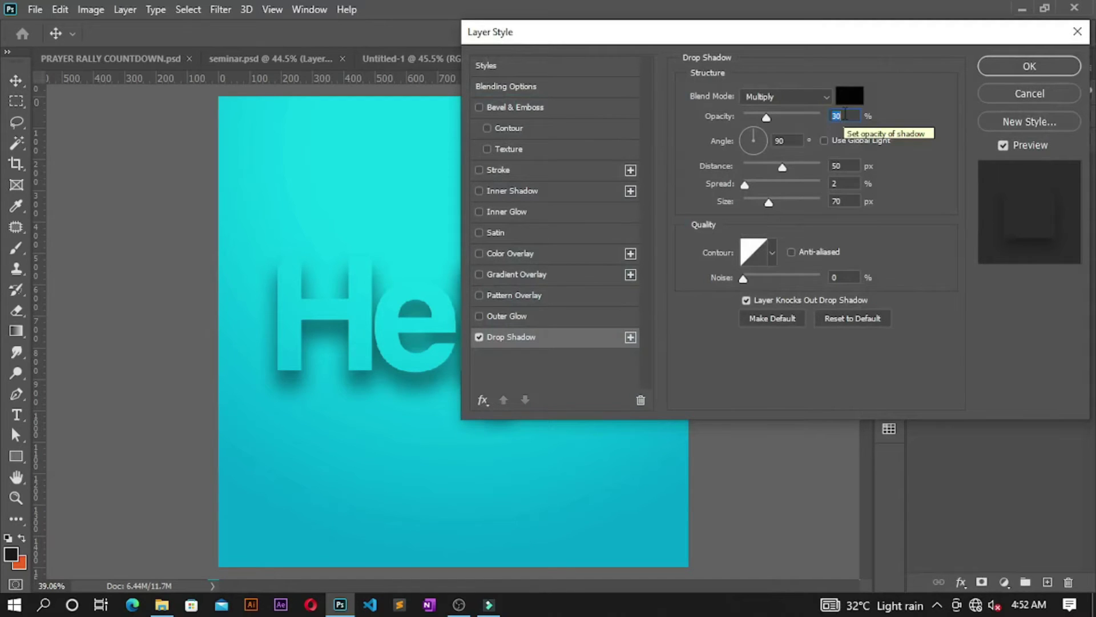
pyautogui.write('40')
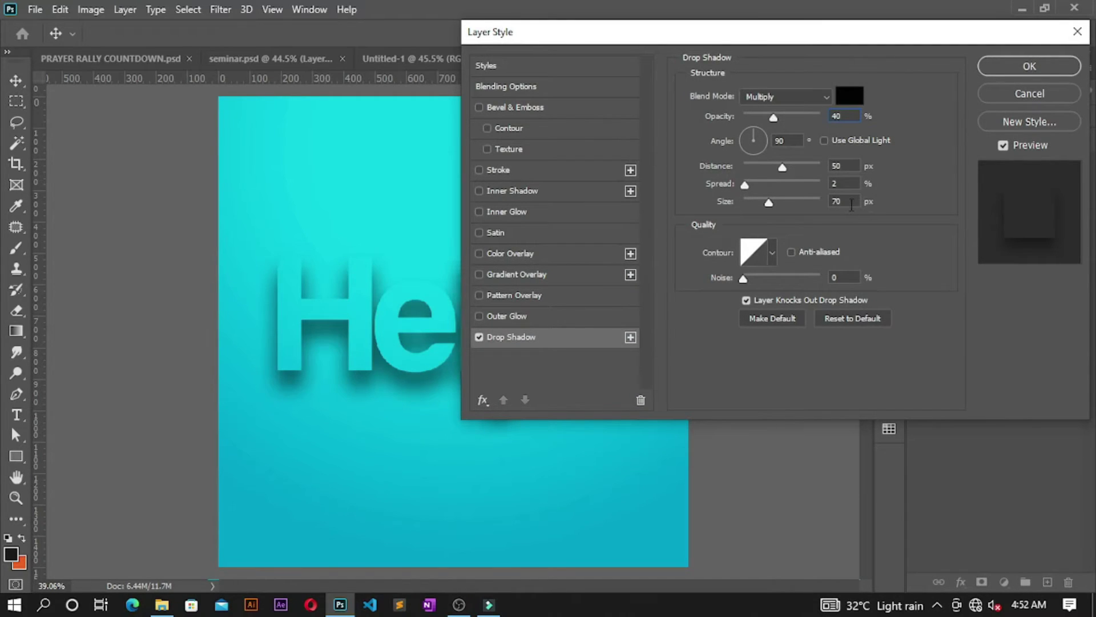
pyautogui.doubleClick(851, 202)
pyautogui.write('60')
pyautogui.doubleClick(847, 167)
pyautogui.write('40')
pyautogui.click(1020, 62)
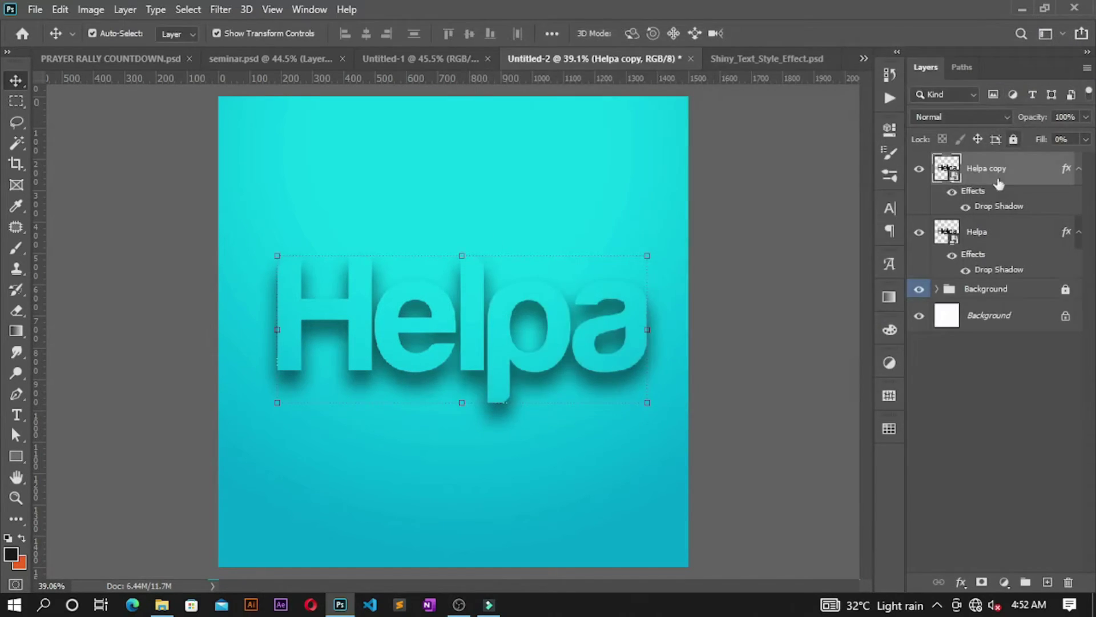
# Duplicate the Helpa copy layer and set the new copy's drop shadow to 70% opacity, 30 px distance and 50 px size.
pyautogui.hotkey('ctrl', 'j')
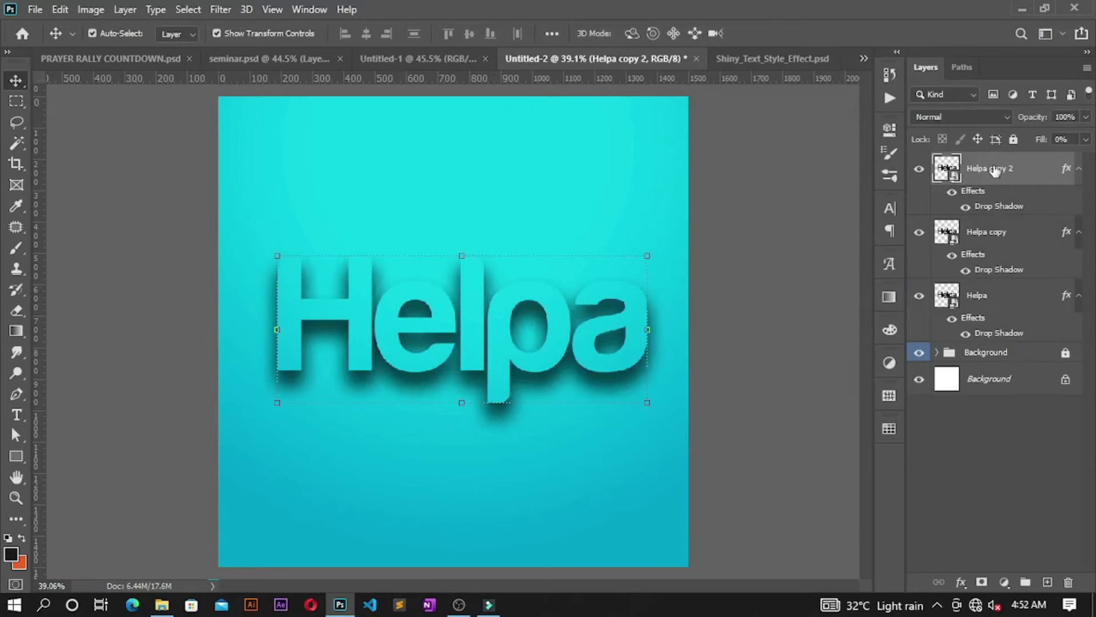
pyautogui.doubleClick(989, 207)
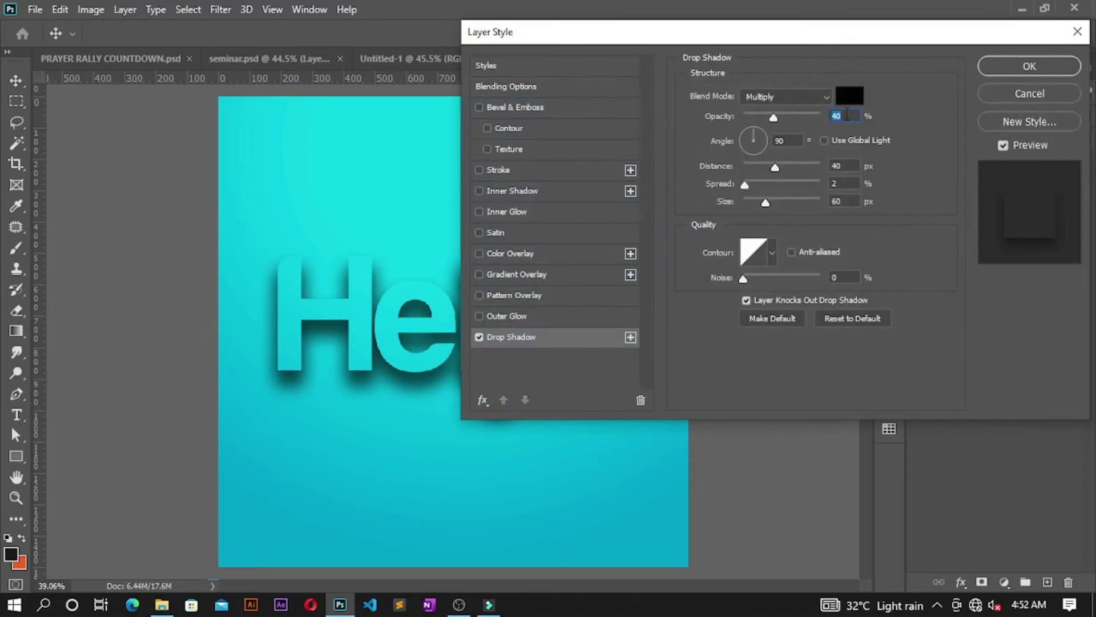
pyautogui.write('70')
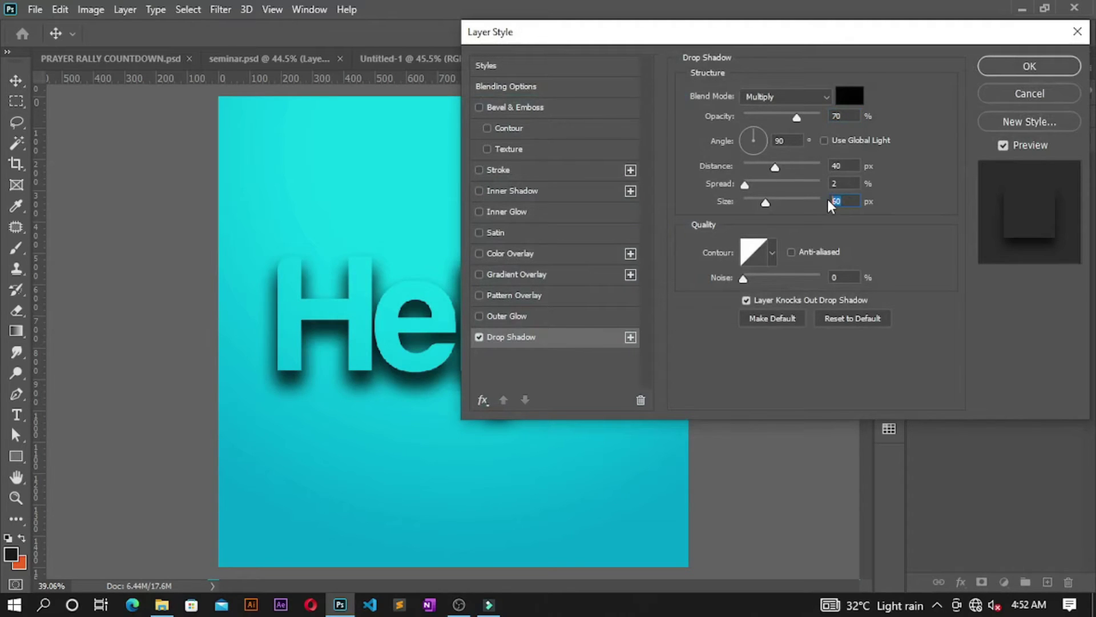
pyautogui.write('50')
pyautogui.hotkey('shift', 'Tab')
pyautogui.hotkey('shift', 'Tab')
pyautogui.write('30')
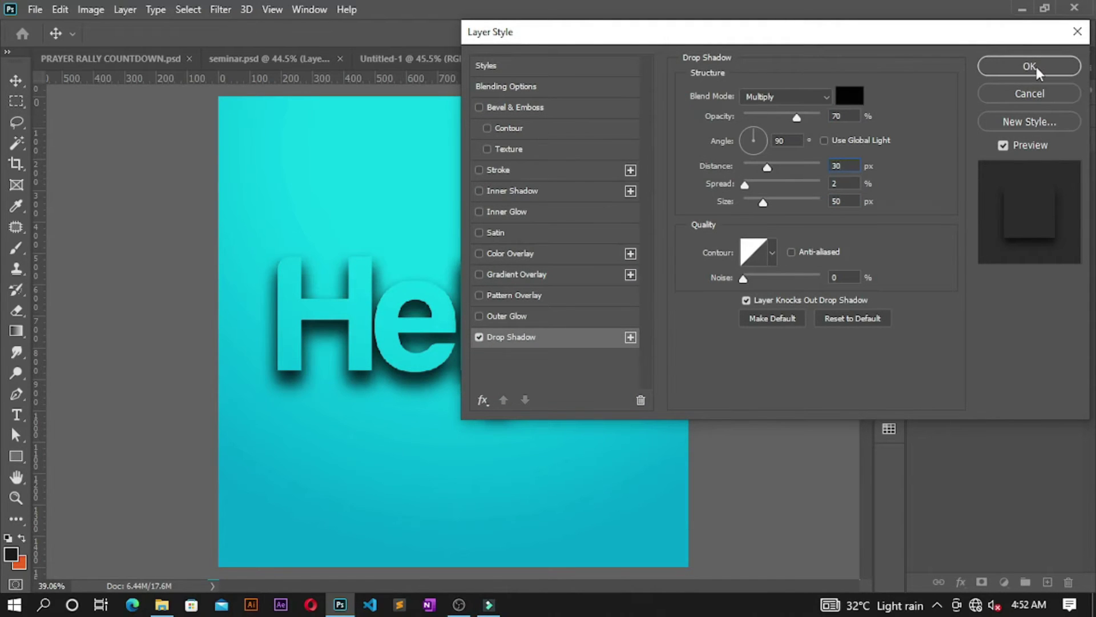
pyautogui.click(1036, 64)
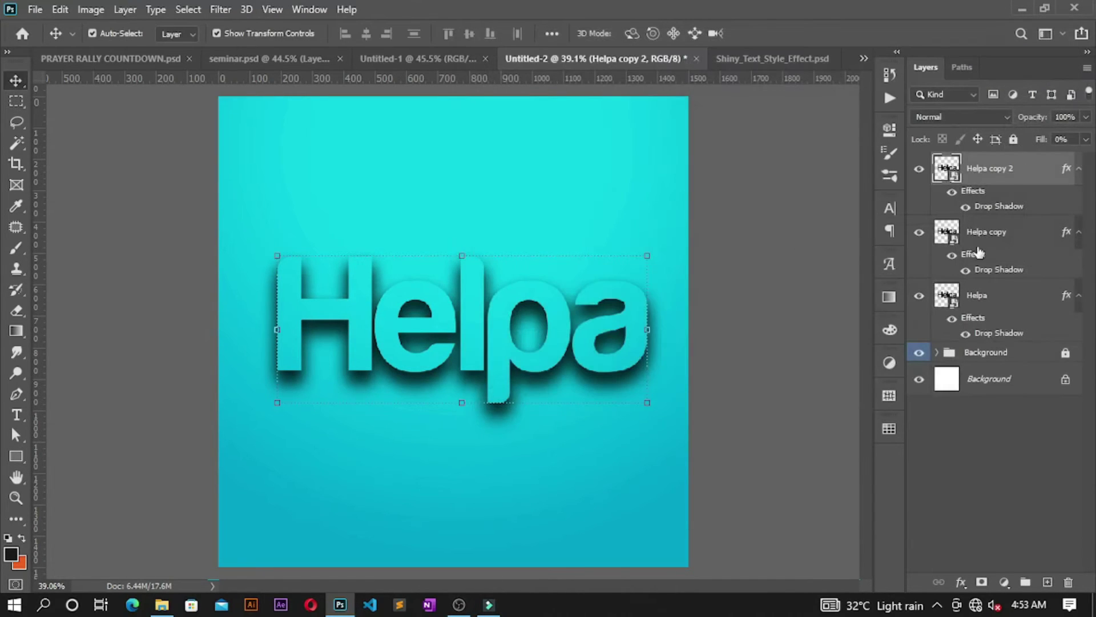
# Group the three Helpa layers and name the group SHADOW.
pyautogui.keyDown('shift'); pyautogui.click(988, 295); pyautogui.keyUp('shift')
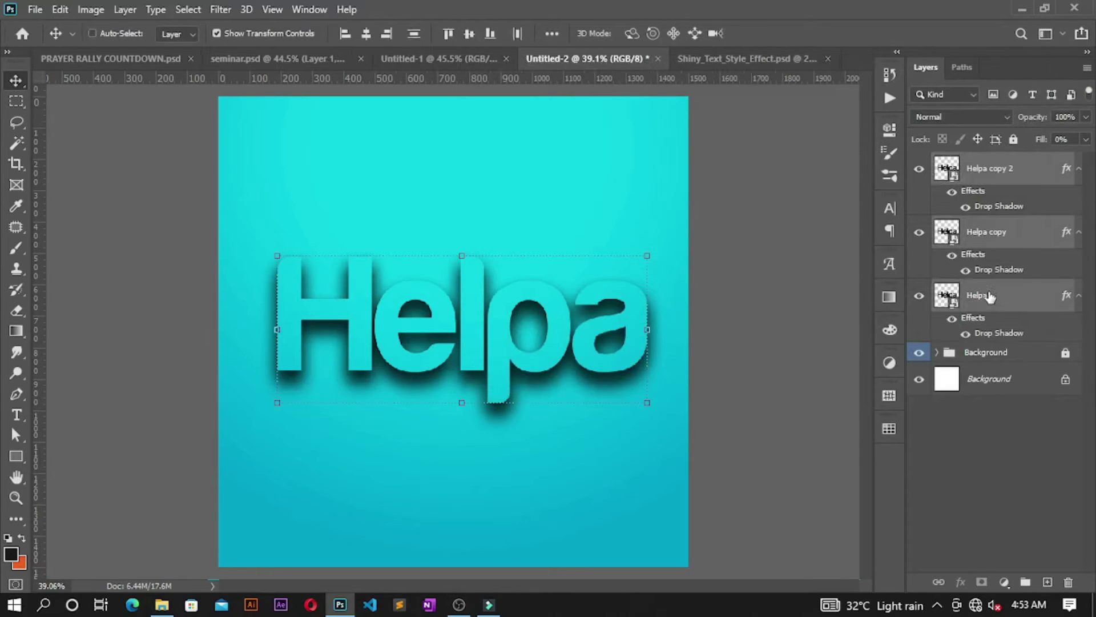
pyautogui.hotkey('ctrl', 'g')
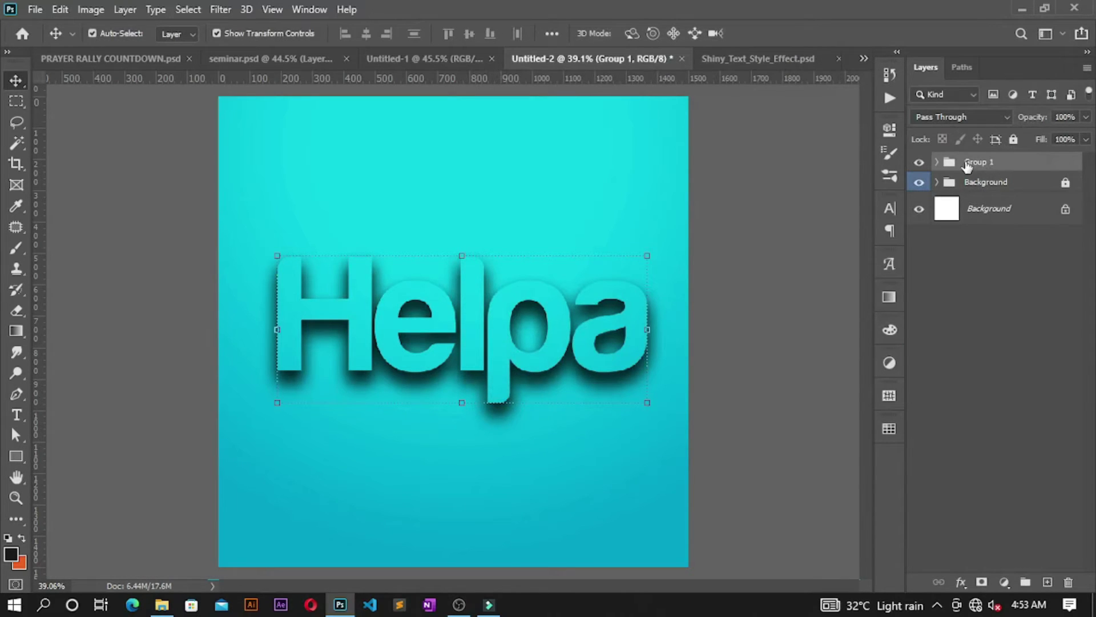
pyautogui.doubleClick(967, 162)
pyautogui.write('SHADOW')
pyautogui.press('Return')
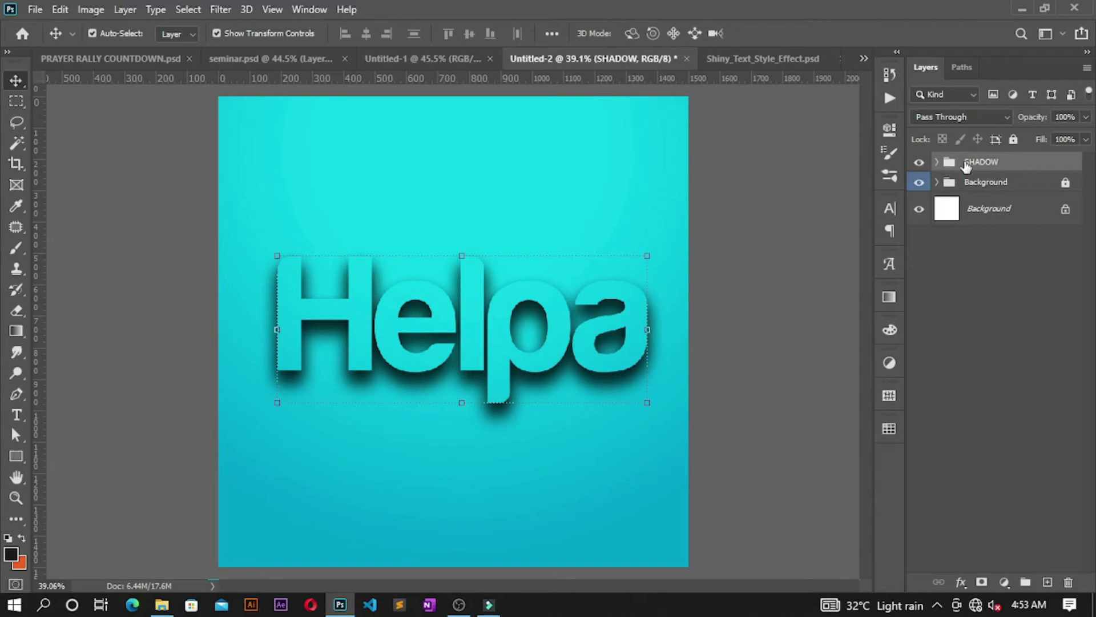
# Place a duplicate of the Helpa copy 2 layer above the SHADOW group, outside it, and collapse the group.
pyautogui.click(937, 162)
pyautogui.click(982, 192)
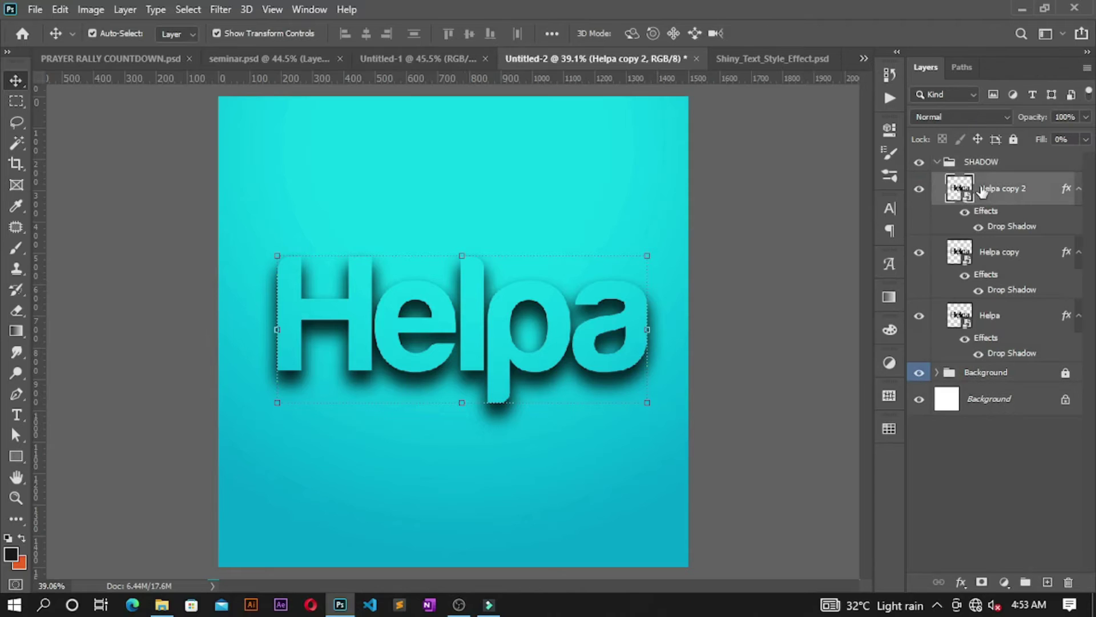
pyautogui.moveTo(994, 192); pyautogui.dragTo(997, 158)
pyautogui.click(937, 226)
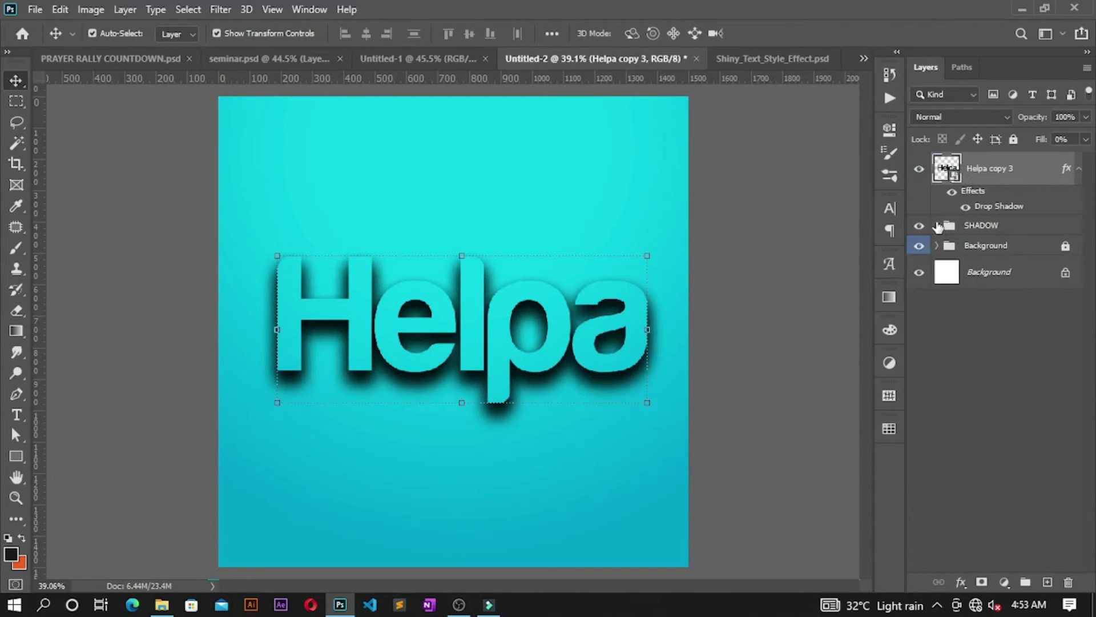
# Turn off the Helpa copy 3 layer's drop shadow and give it a Stroke in light grey #adadad instead.
pyautogui.doubleClick(994, 207)
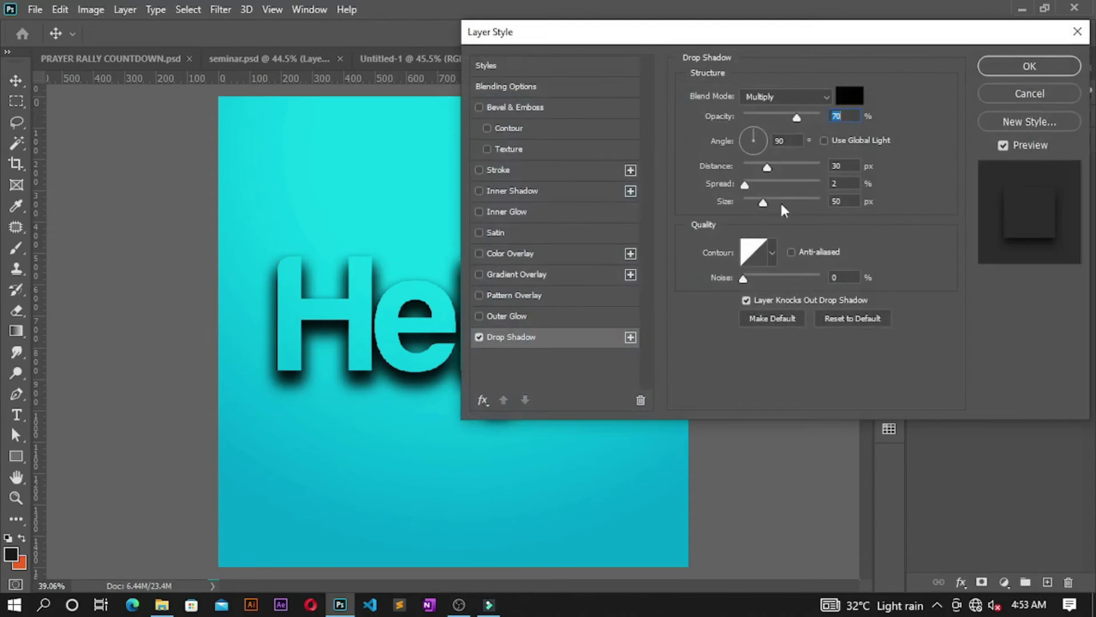
pyautogui.click(479, 337)
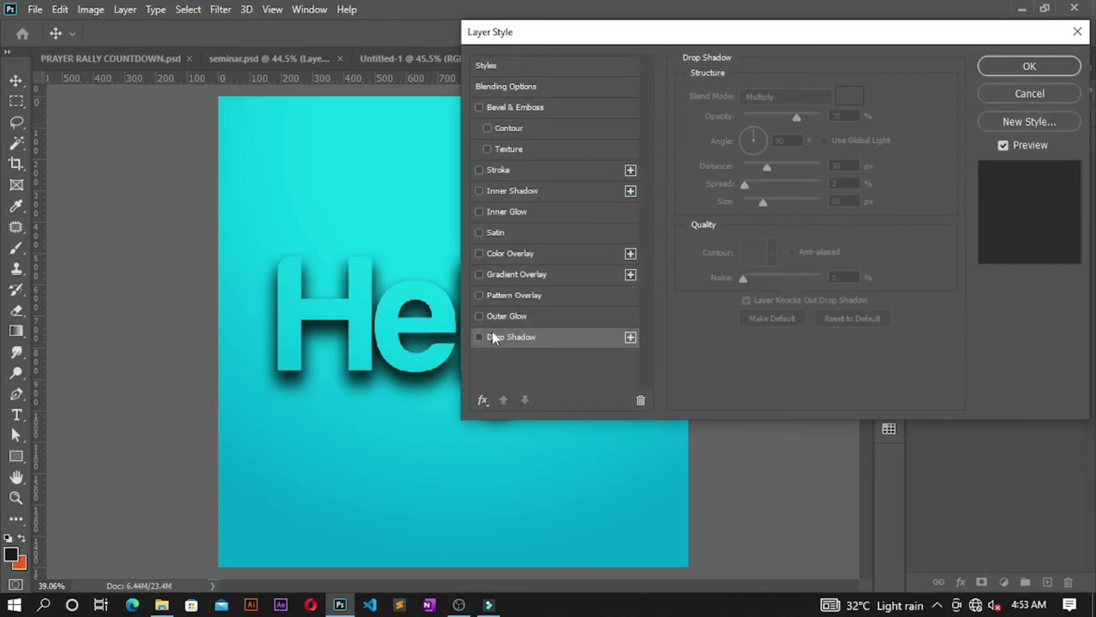
pyautogui.click(537, 170)
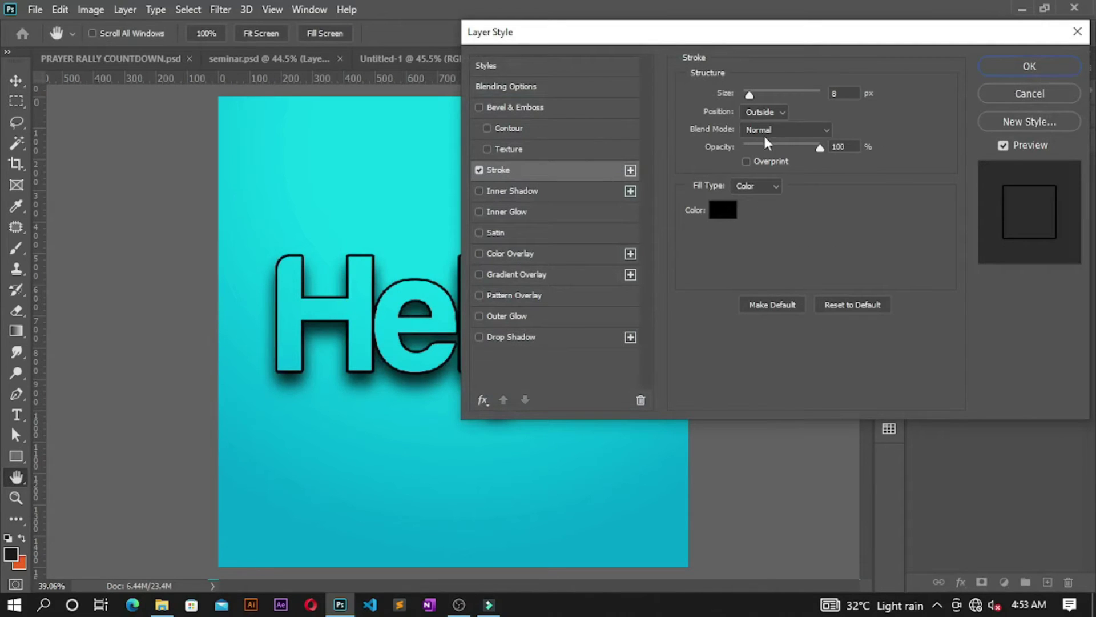
pyautogui.click(723, 210)
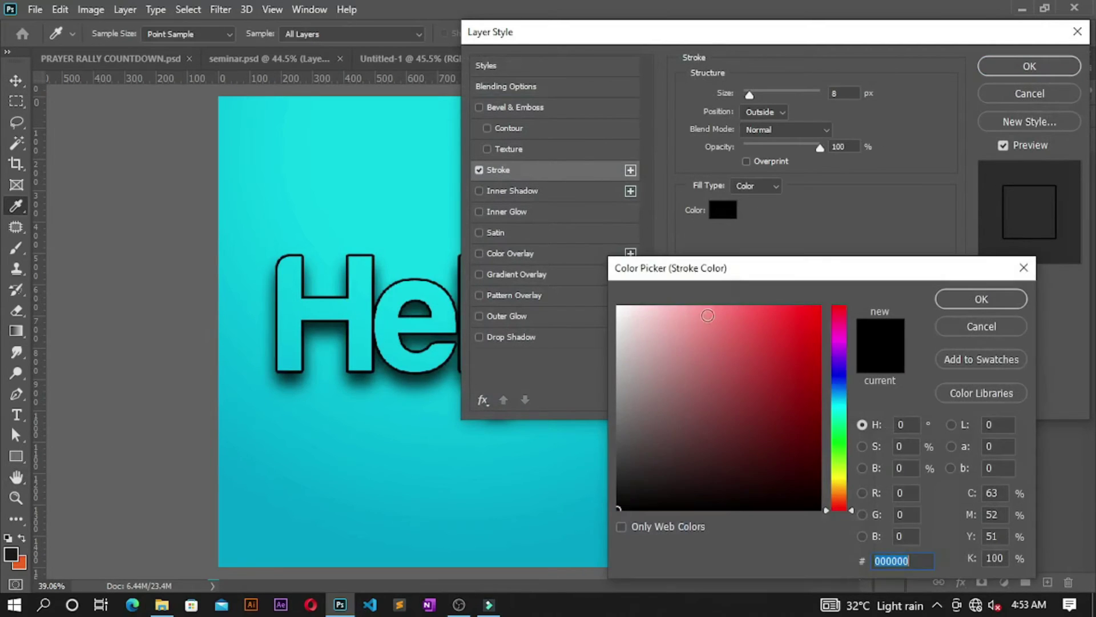
pyautogui.moveTo(643, 387)
pyautogui.mouseDown()
pyautogui.moveTo(575, 392)
pyautogui.moveTo(565, 363)
pyautogui.moveTo(557, 371)
pyautogui.mouseUp()
pyautogui.click(983, 299)
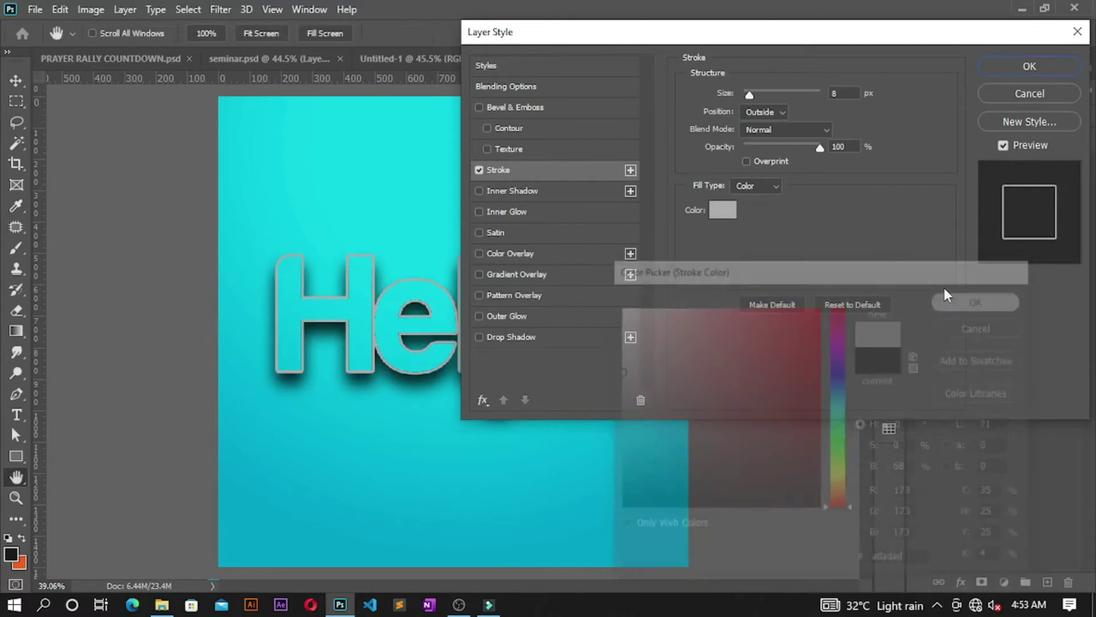
# Set the stroke's size to 35 px with its position Outside, and apply the layer style.
pyautogui.click(730, 99)
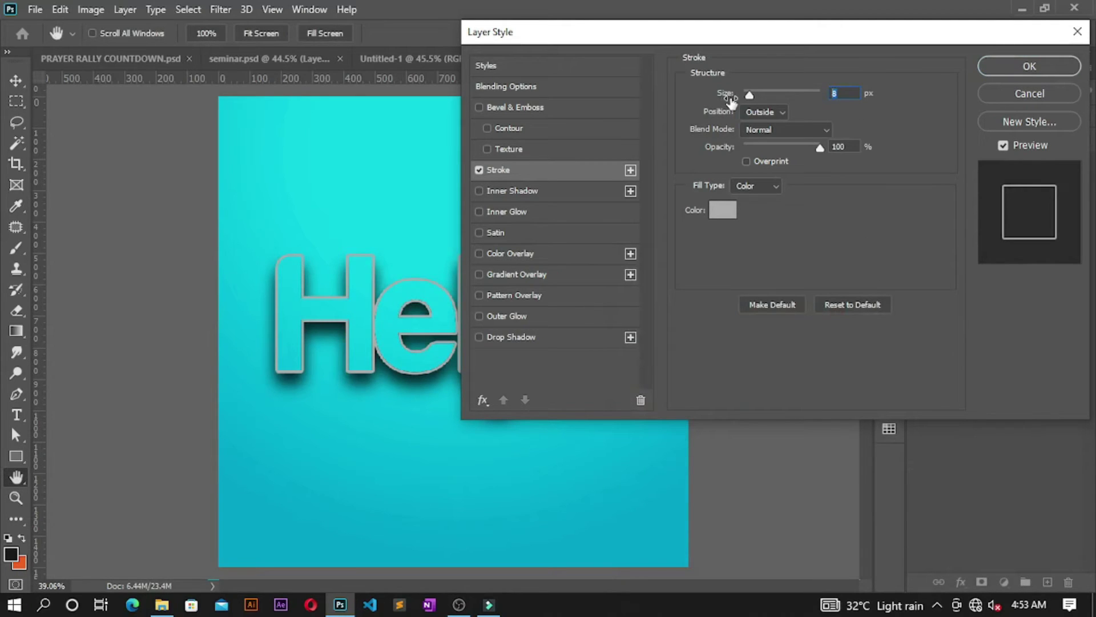
pyautogui.write('35')
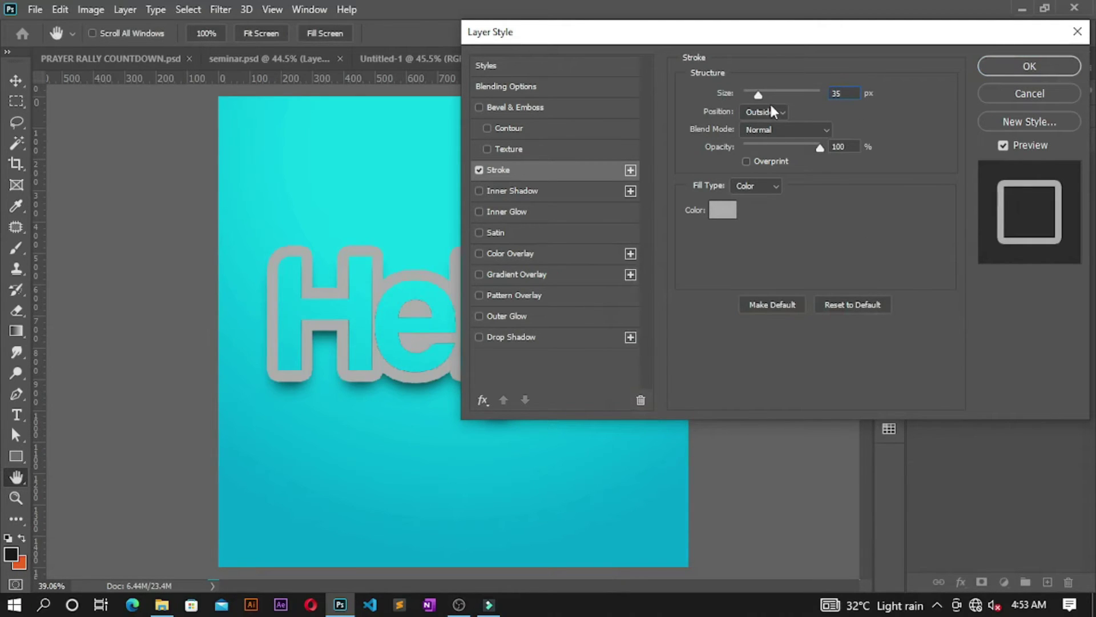
pyautogui.click(772, 110)
pyautogui.click(760, 124)
pyautogui.click(1006, 64)
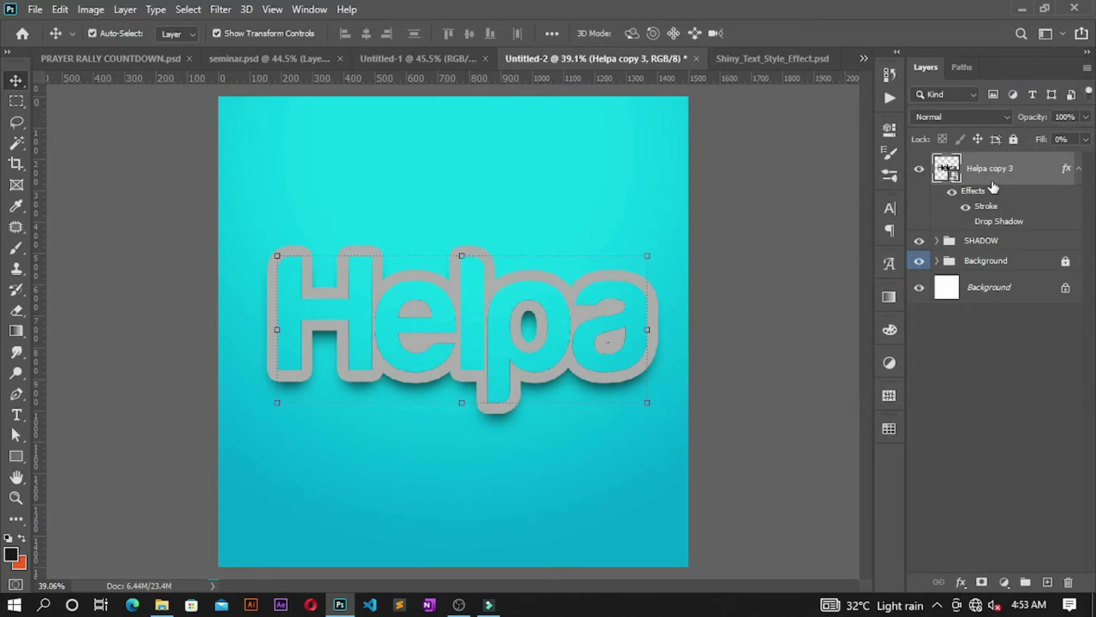
# Duplicate the grey-stroked Helpa copy 3 layer twelve times, nudging each new copy slightly upward to build an extruded edge.
pyautogui.hotkey('ctrl', 'j')
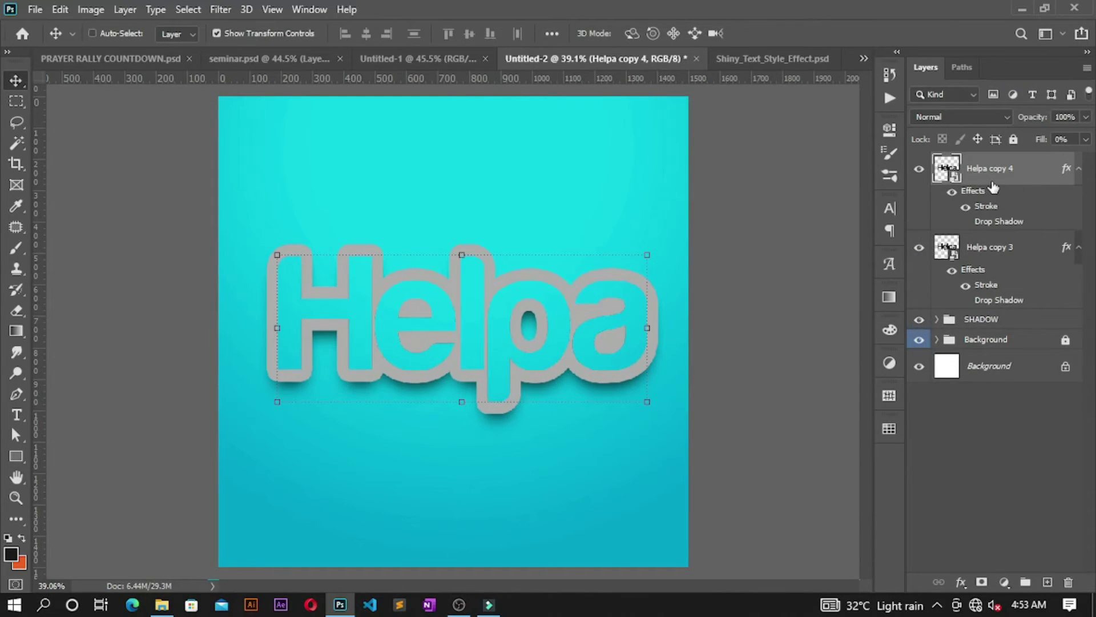
pyautogui.hotkey('ctrl', 'j')
pyautogui.hotkey('ctrl', 'j')
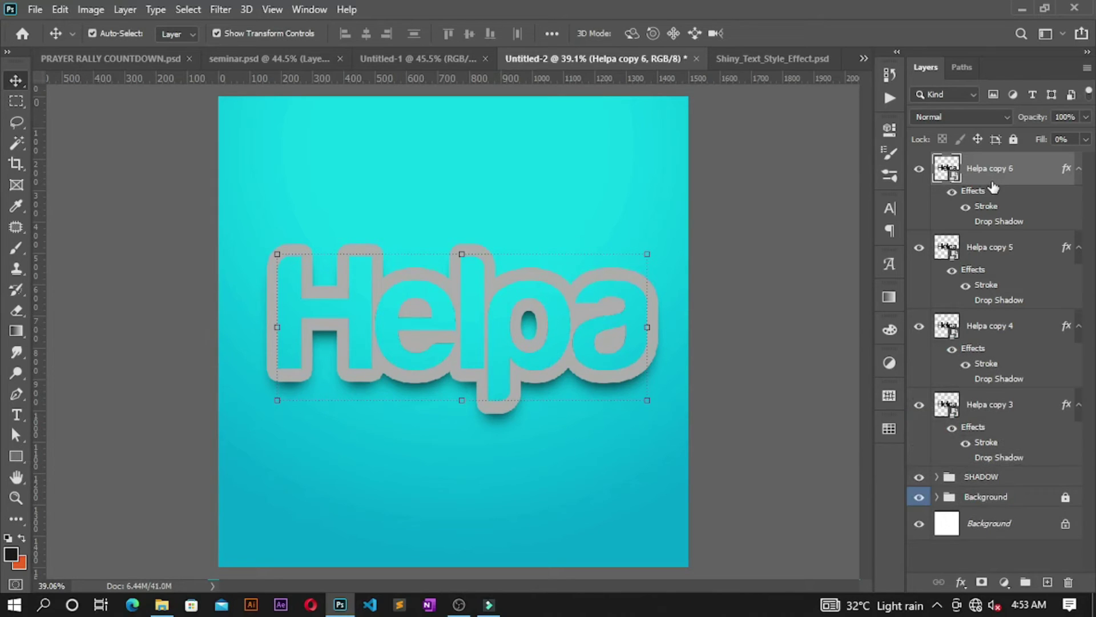
pyautogui.hotkey('ctrl', 'j')
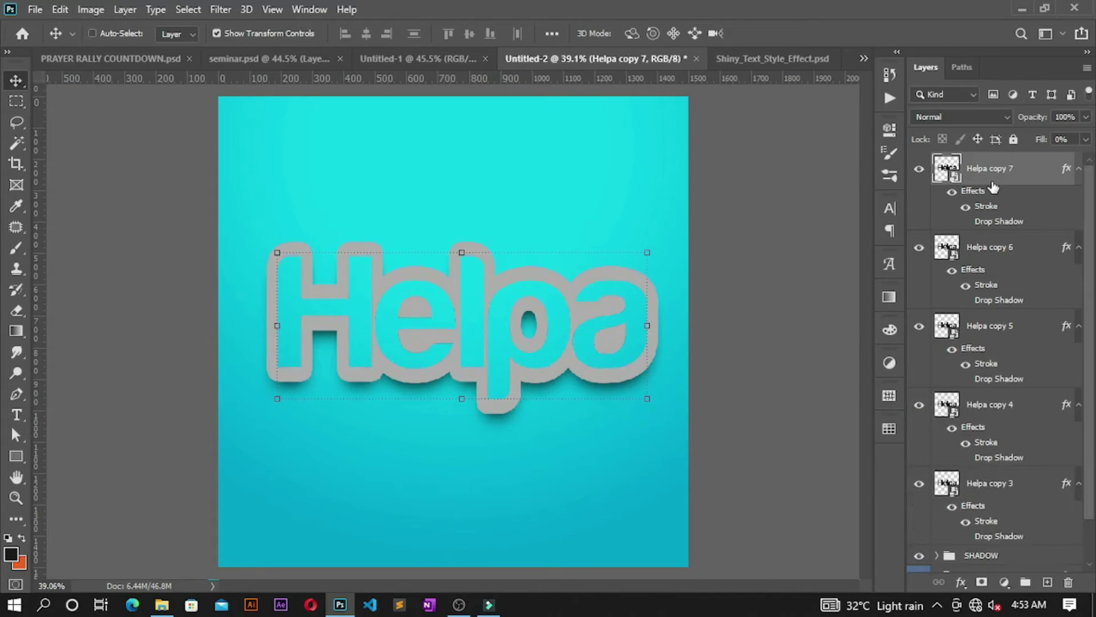
pyautogui.hotkey('ctrl', 'j')
pyautogui.hotkey('ctrl', 'j')
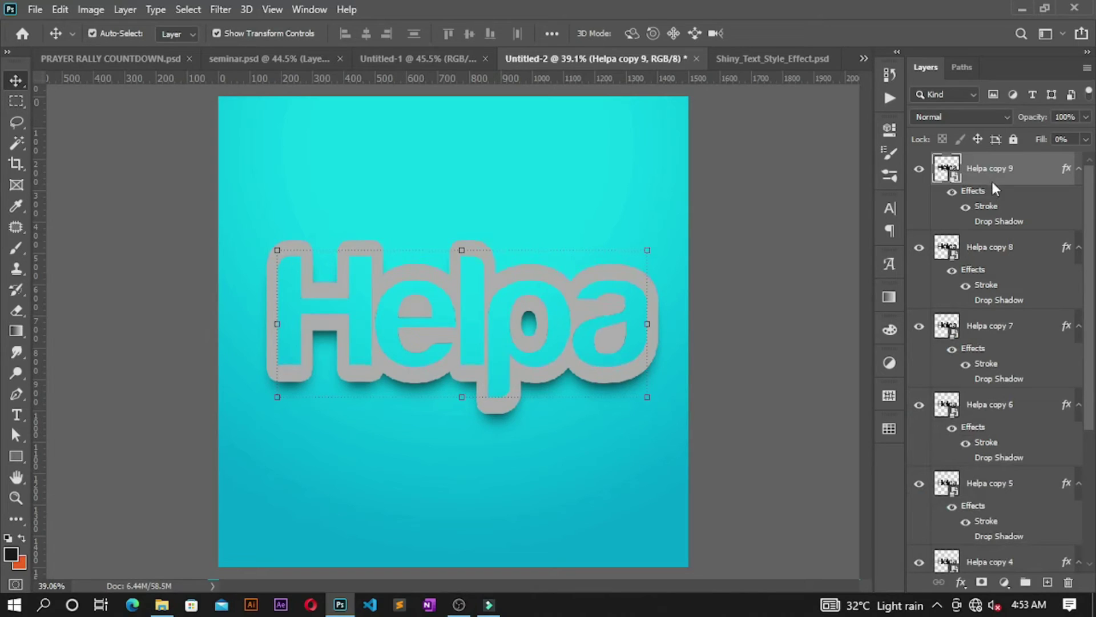
pyautogui.hotkey('ctrl', 'j')
pyautogui.hotkey('shift', 'Up')
pyautogui.hotkey('ctrl', 'j')
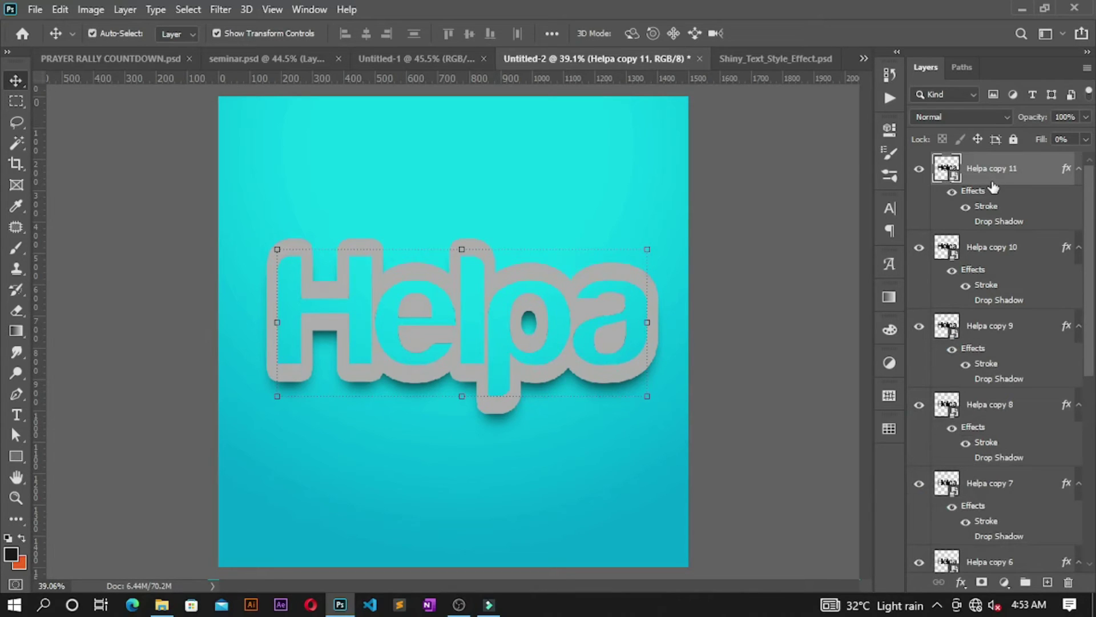
pyautogui.hotkey('shift', 'Up')
pyautogui.hotkey('ctrl', 'j')
pyautogui.press('Up')
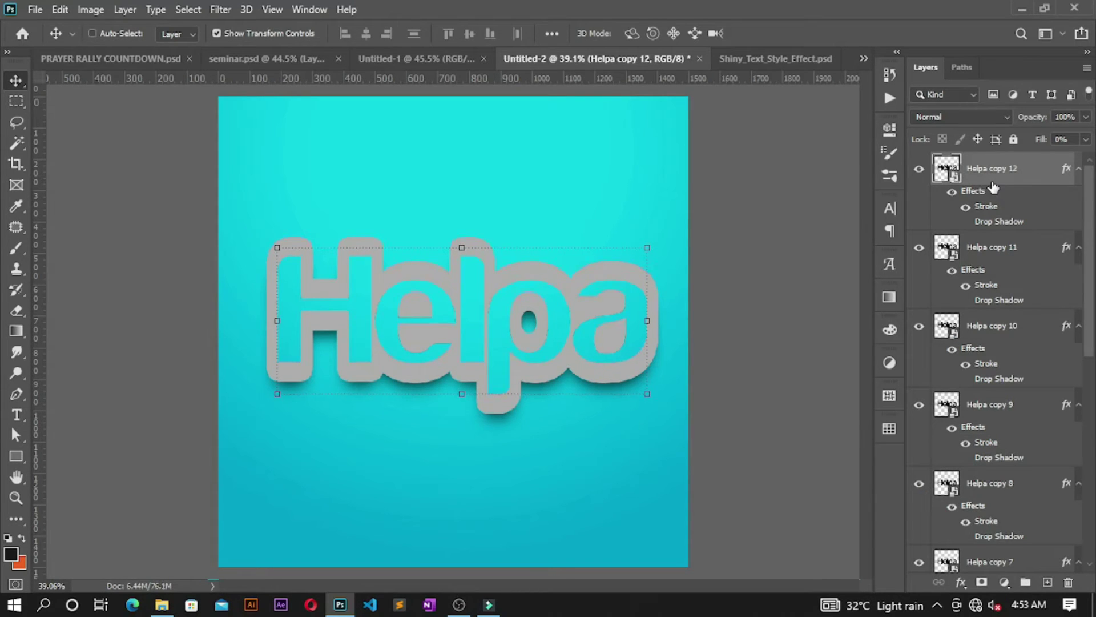
pyautogui.hotkey('ctrl', 'j')
pyautogui.press('Up')
pyautogui.hotkey('ctrl', 'j')
pyautogui.press('Up')
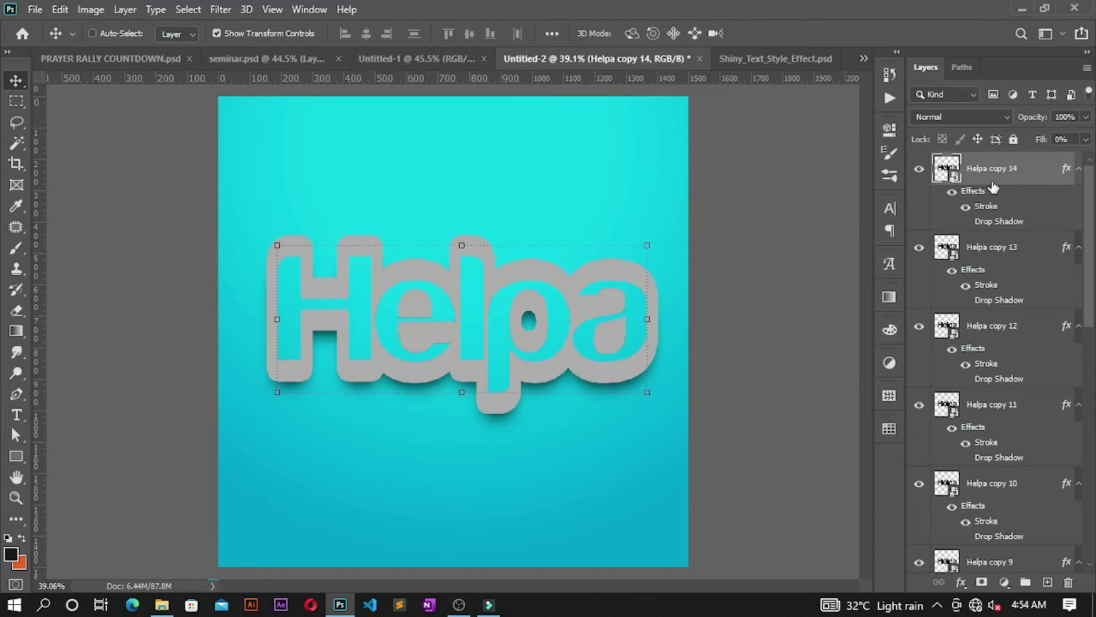
pyautogui.hotkey('ctrl', 'j')
pyautogui.press('Up')
# Group all the grey-stroked layers from Helpa copy 3 to Helpa copy 15 and name the group 3D.
pyautogui.hotkey('ctrl', '-')
pyautogui.scroll(-10, 1005, 252)
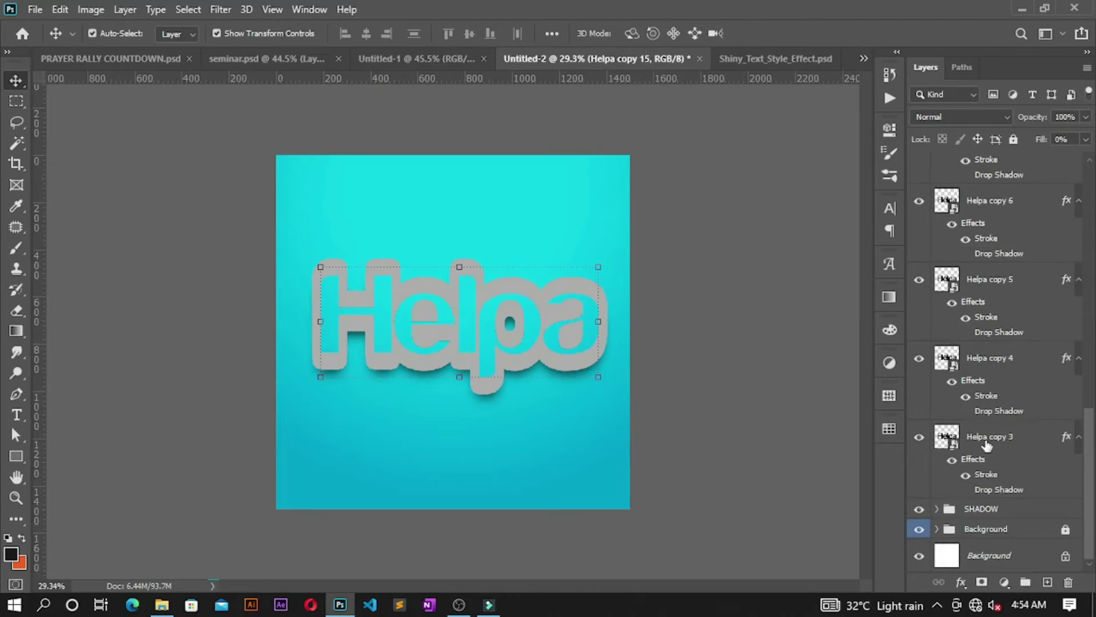
pyautogui.keyDown('shift'); pyautogui.click(998, 435); pyautogui.keyUp('shift')
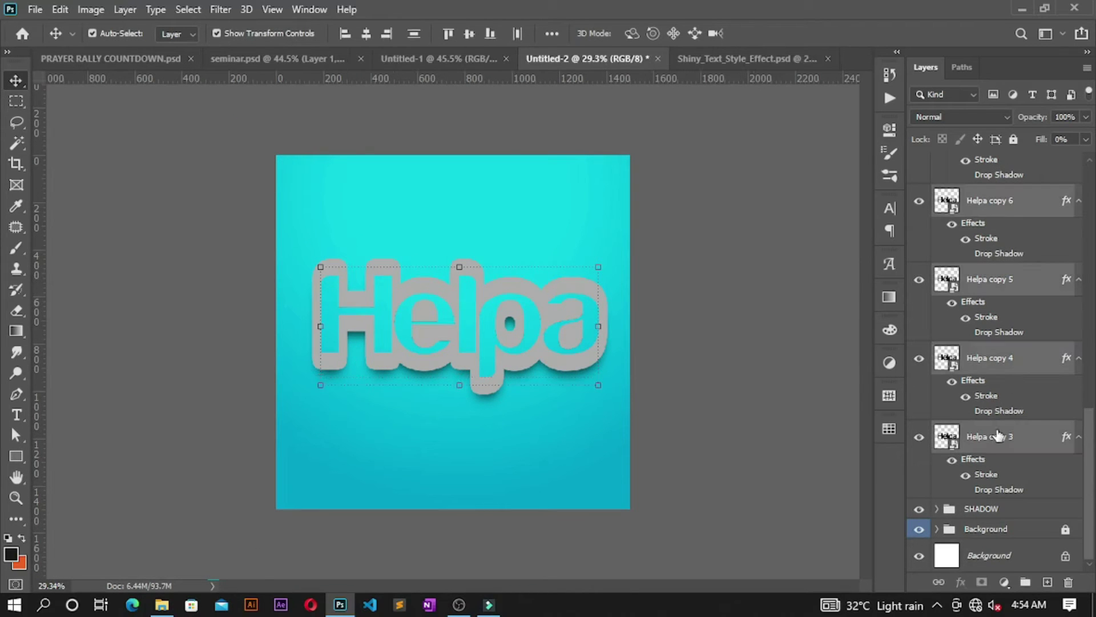
pyautogui.hotkey('ctrl', 'g')
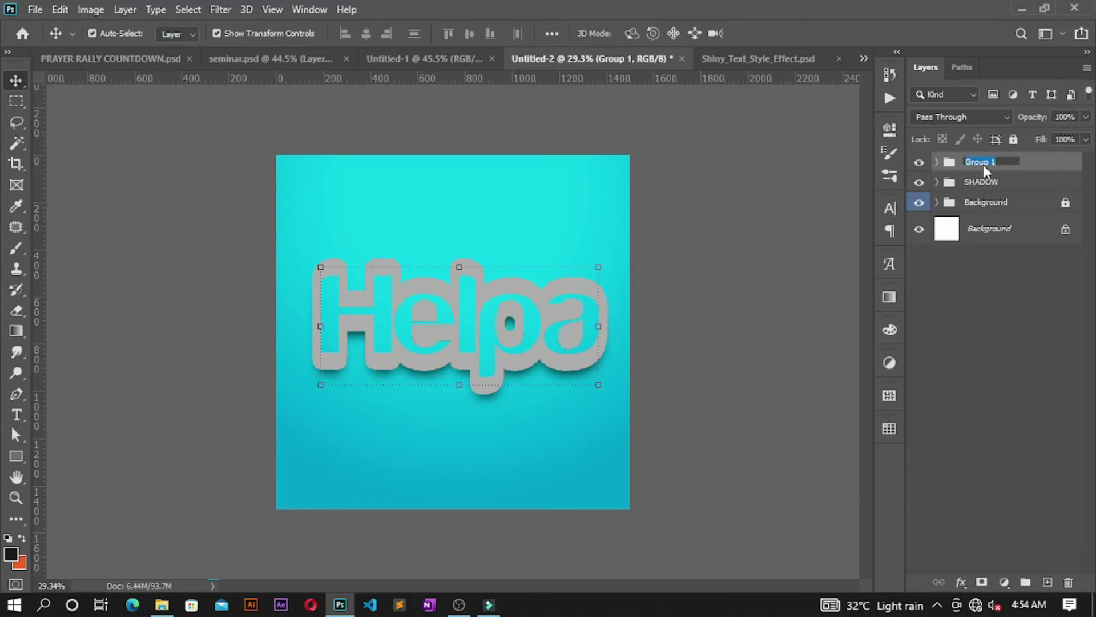
pyautogui.write('3d')
pyautogui.press('Return')
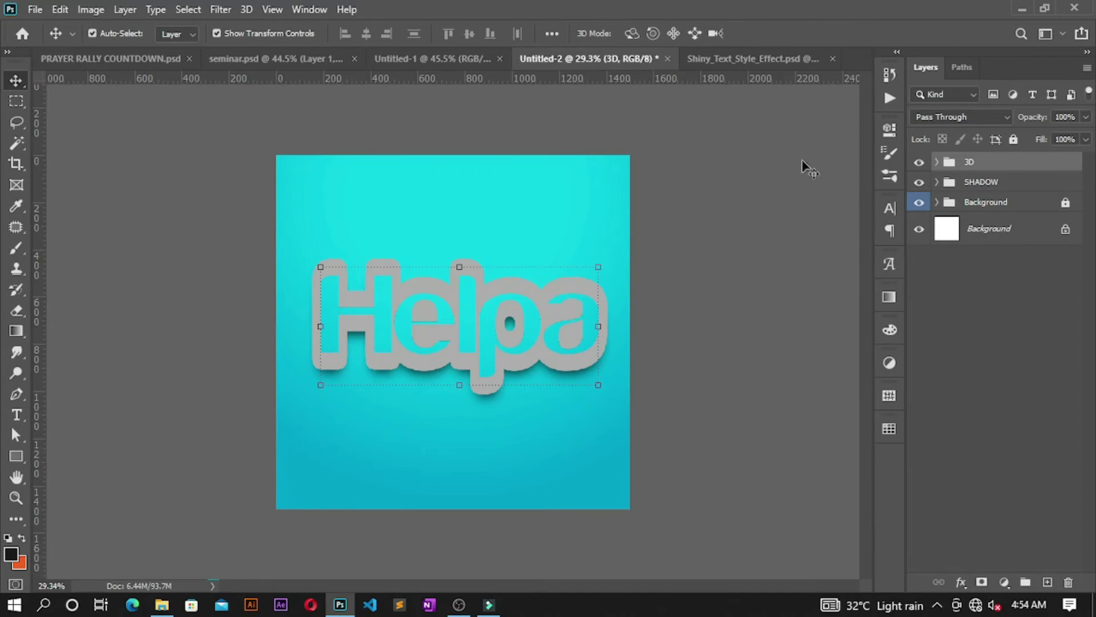
# Place a duplicate of the Helpa copy 15 layer above the 3D group, outside it, and collapse the group.
pyautogui.hotkey('ctrl', '+')
pyautogui.hotkey('ctrl', '+')
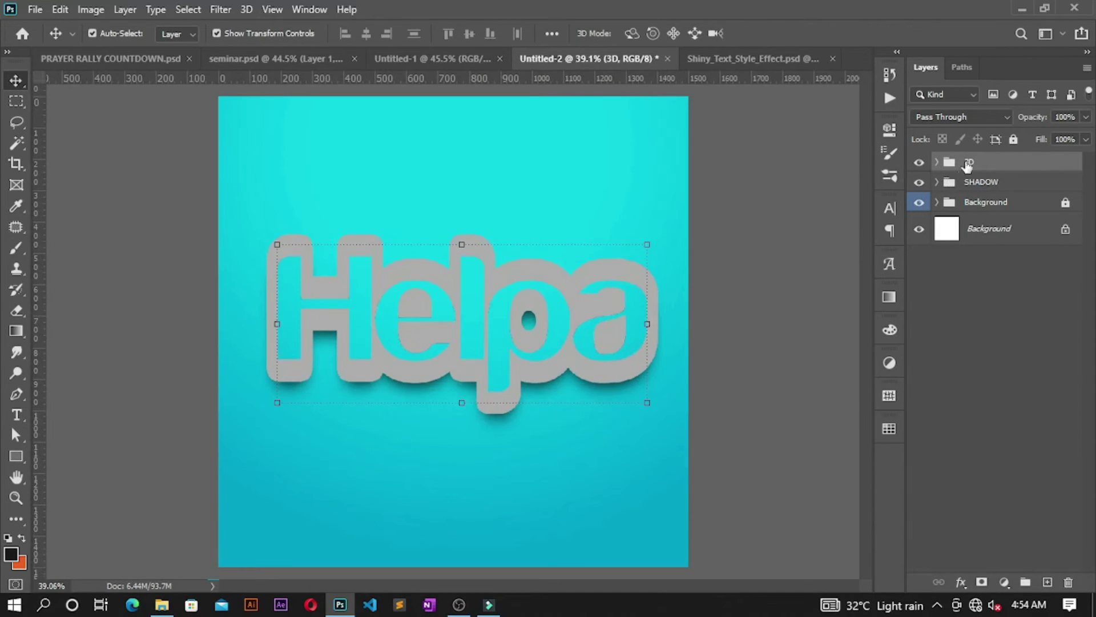
pyautogui.click(937, 162)
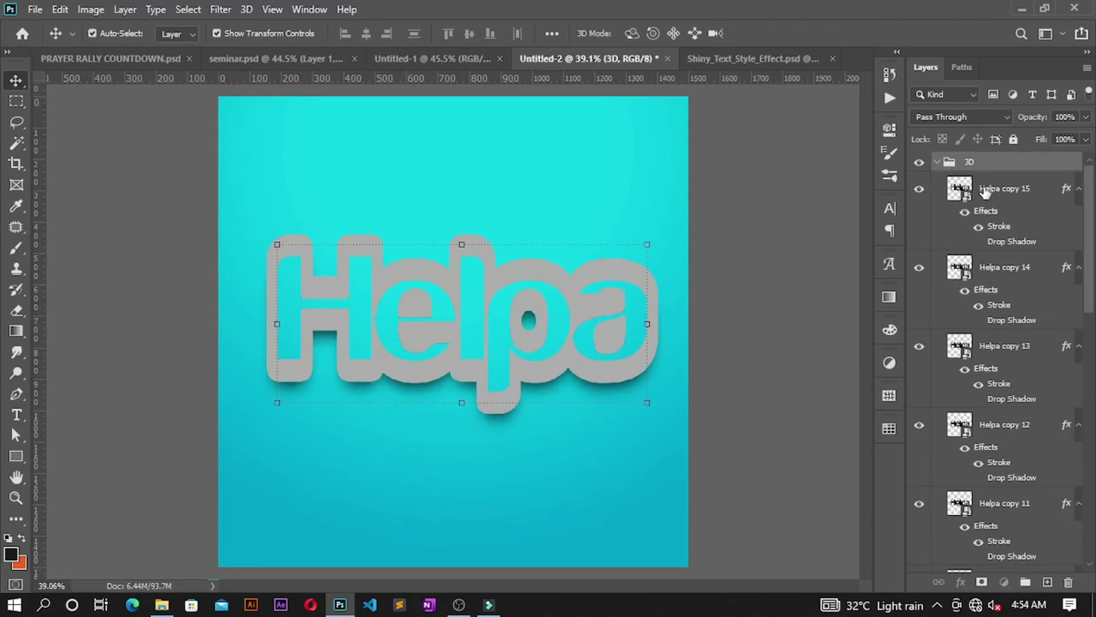
pyautogui.moveTo(979, 194); pyautogui.dragTo(979, 161)
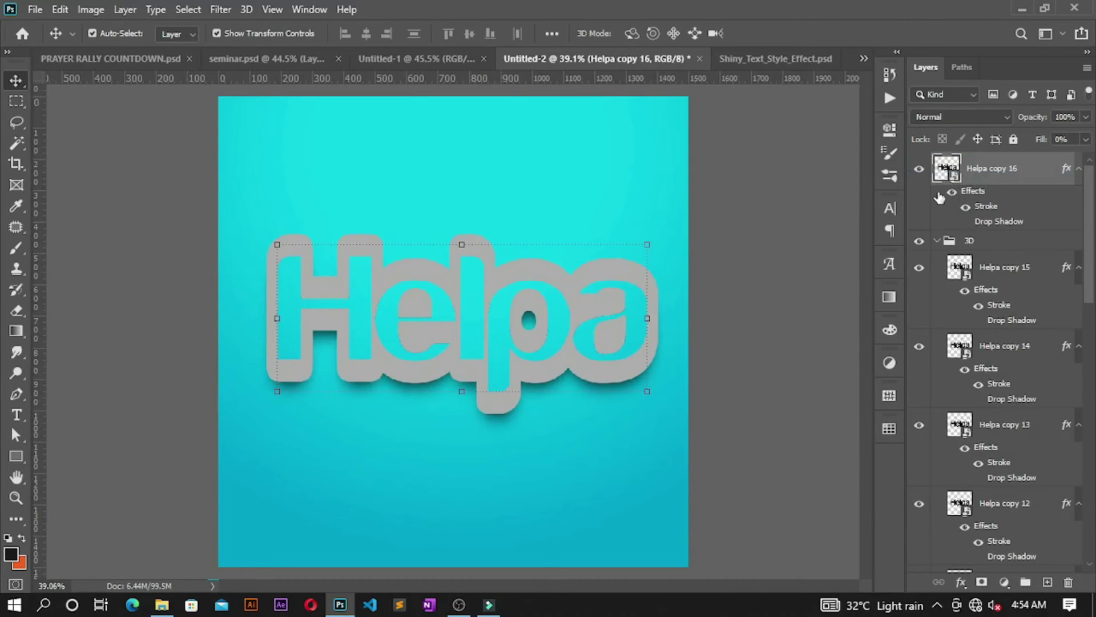
pyautogui.click(936, 240)
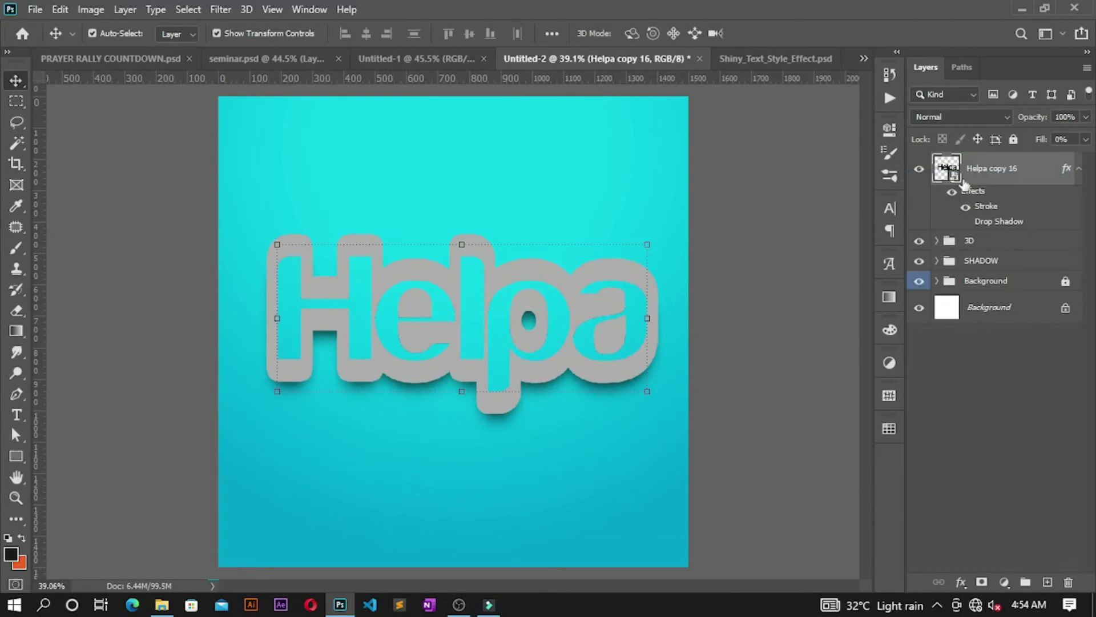
# Change the Helpa copy 16 layer's stroke colour to white #ffffff and add the linear blue-to-cyan Gradient Overlay.
pyautogui.doubleClick(983, 206)
pyautogui.click(722, 209)
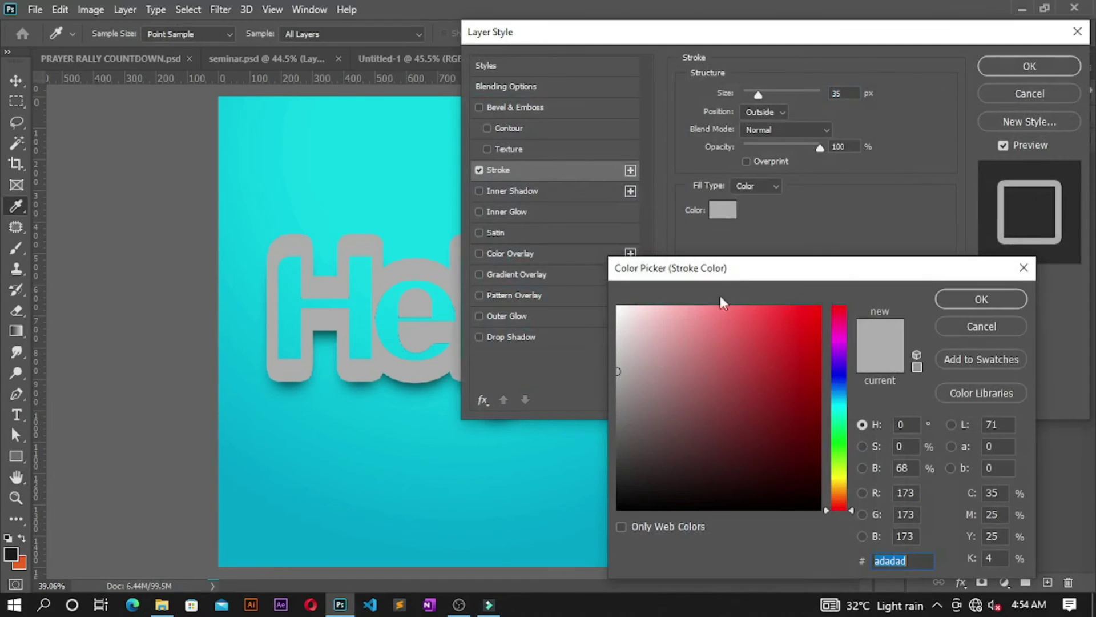
pyautogui.click(617, 307)
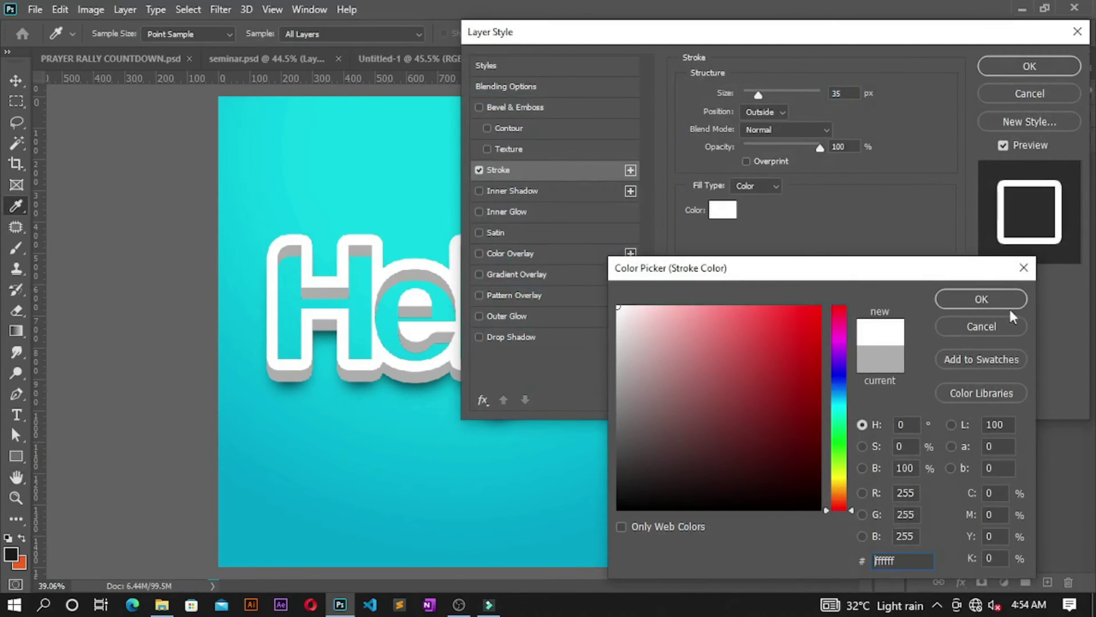
pyautogui.click(1006, 304)
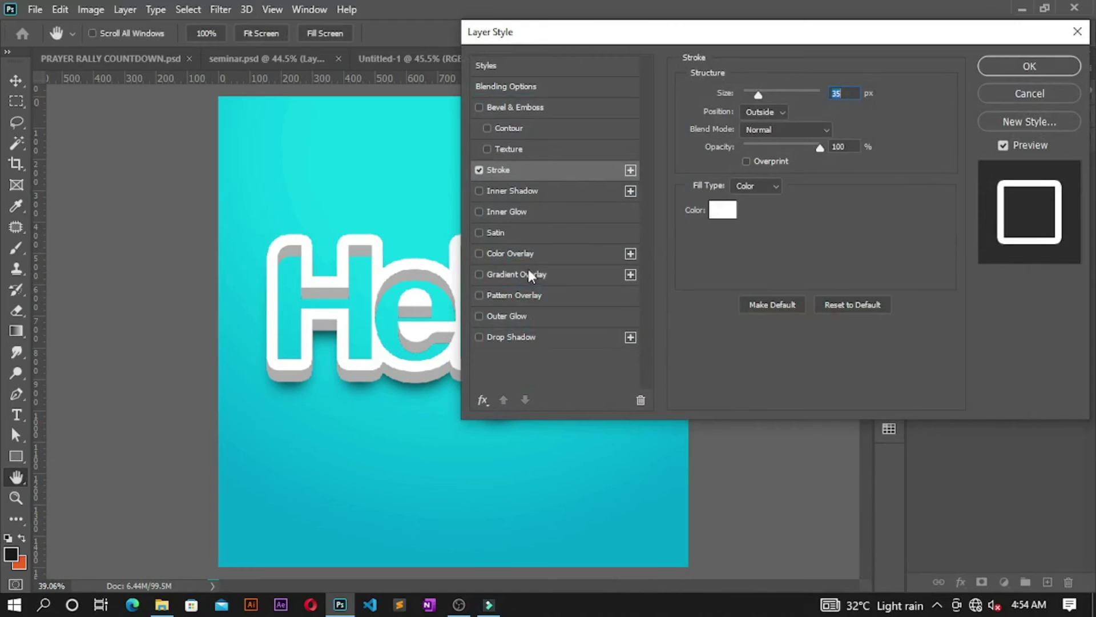
pyautogui.click(529, 273)
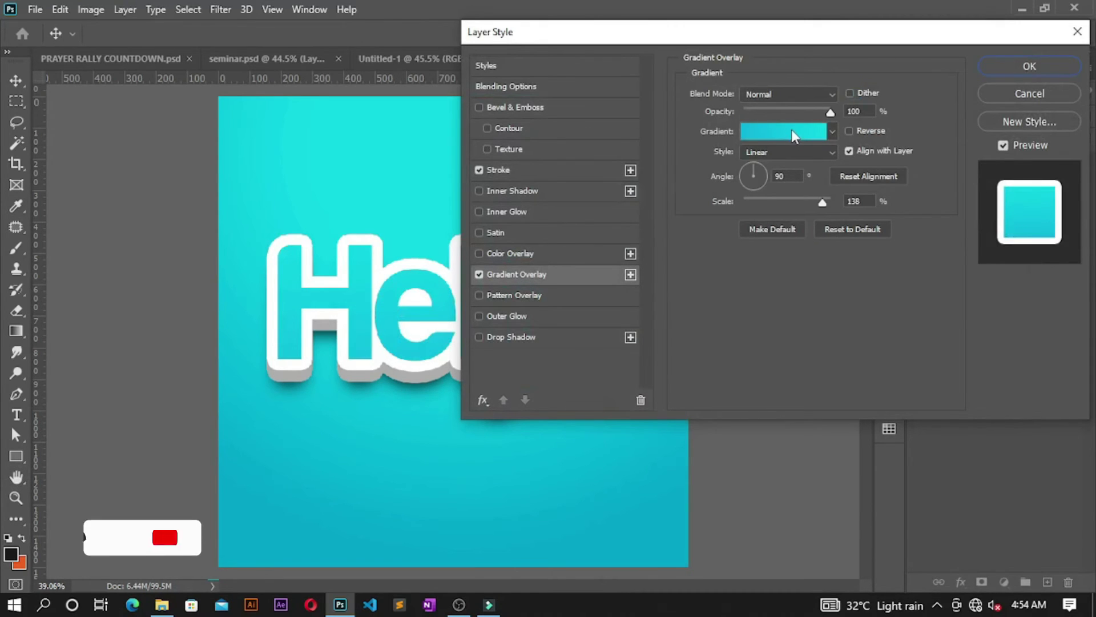
pyautogui.click(996, 66)
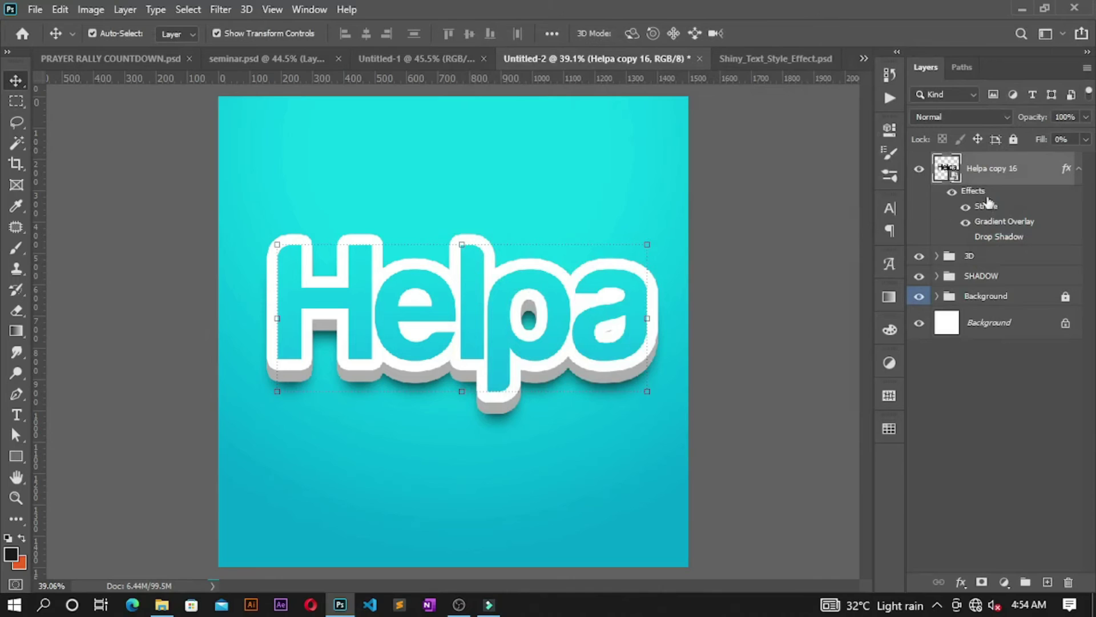
# Rename the Helpa copy 16 layer to editable.
pyautogui.doubleClick(982, 169)
pyautogui.write('editable')
pyautogui.press('Return')
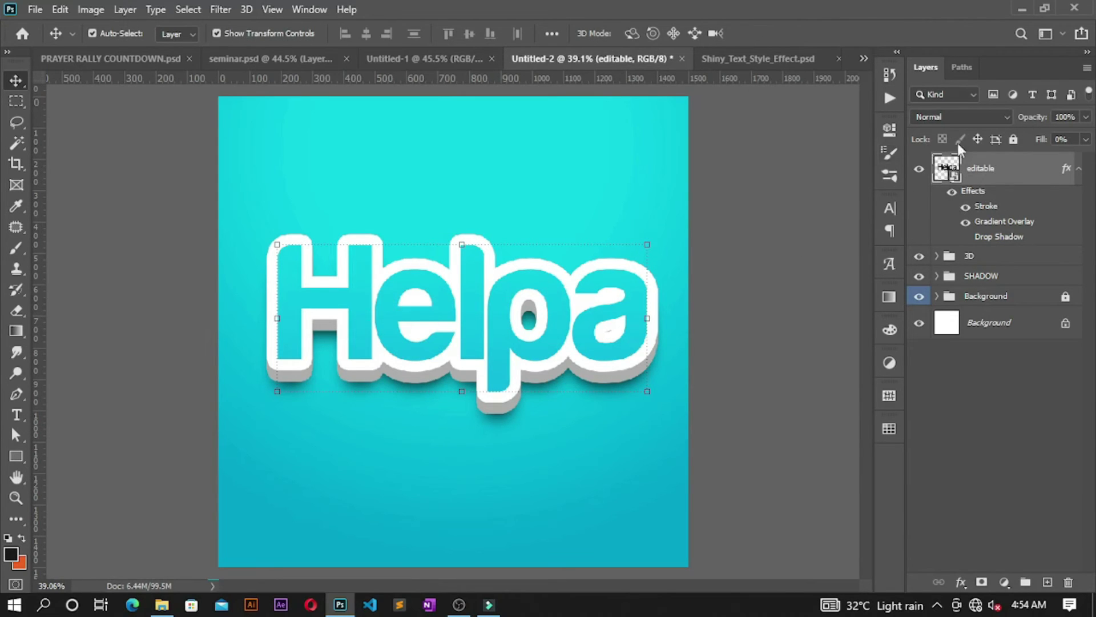
# Open the editable layer's smart object contents and replace the word Helpa with a different first name.
pyautogui.doubleClick(943, 170)
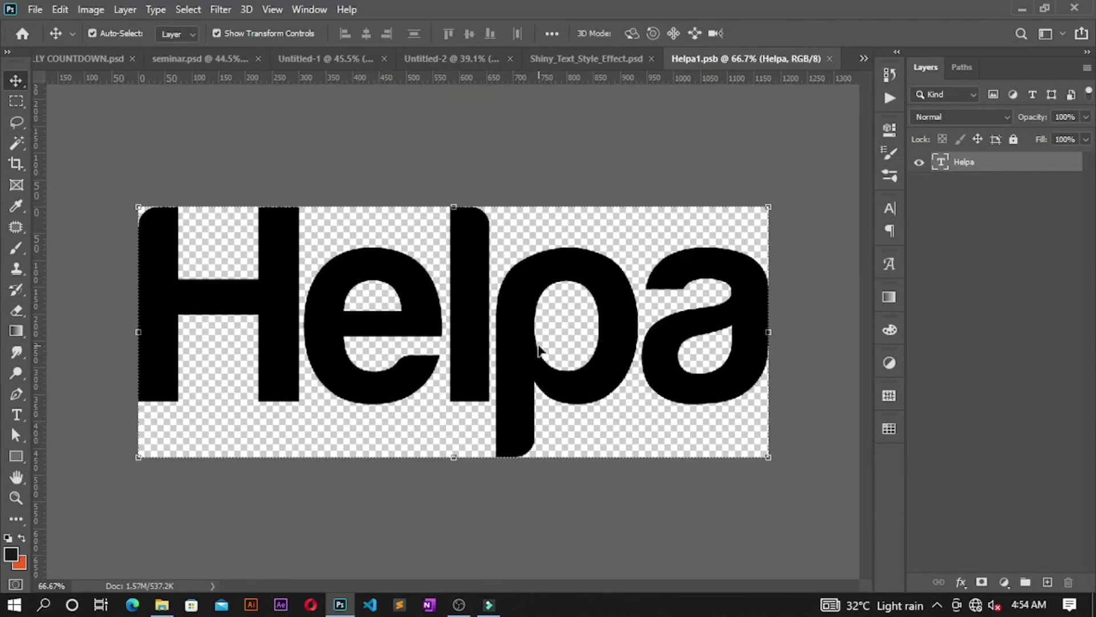
pyautogui.doubleClick(538, 347)
pyautogui.write('Kwame')
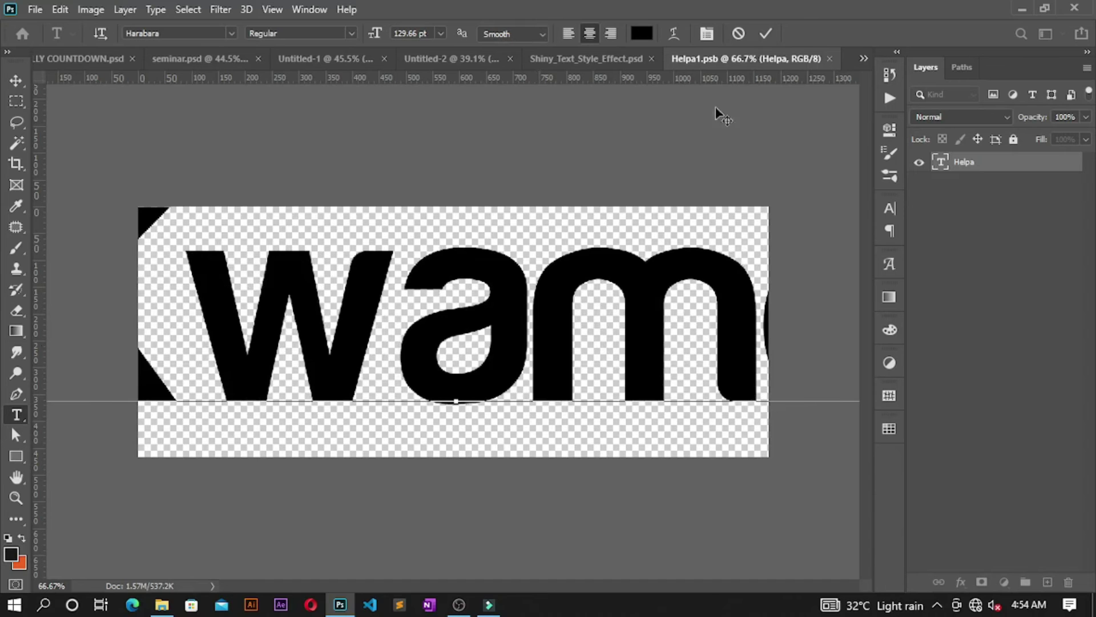
pyautogui.click(766, 33)
# Move and scale the replacement text down to about 64% so the whole word fits inside the smart object's canvas.
pyautogui.press('v')
pyautogui.scroll(-2, 753, 377)
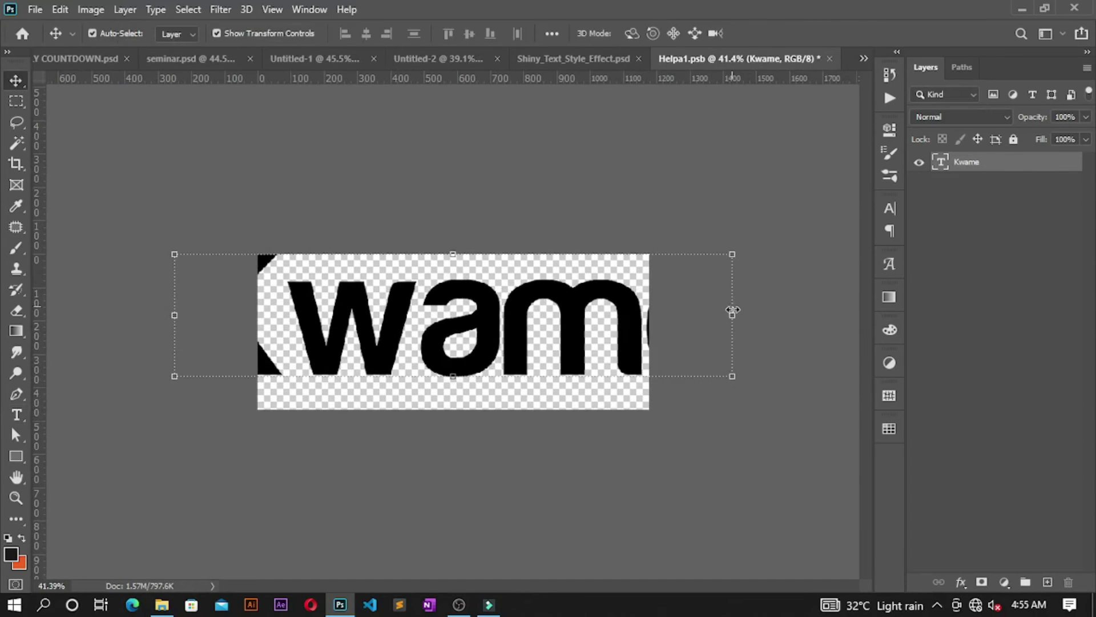
pyautogui.moveTo(733, 310); pyautogui.dragTo(646, 303)
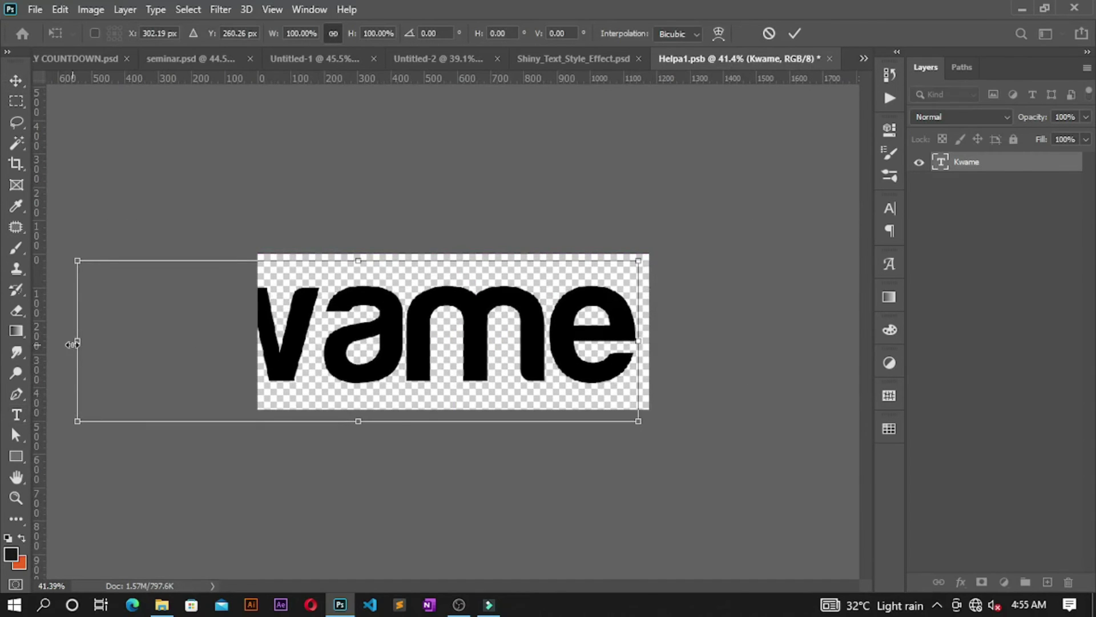
pyautogui.moveTo(72, 344); pyautogui.dragTo(279, 341)
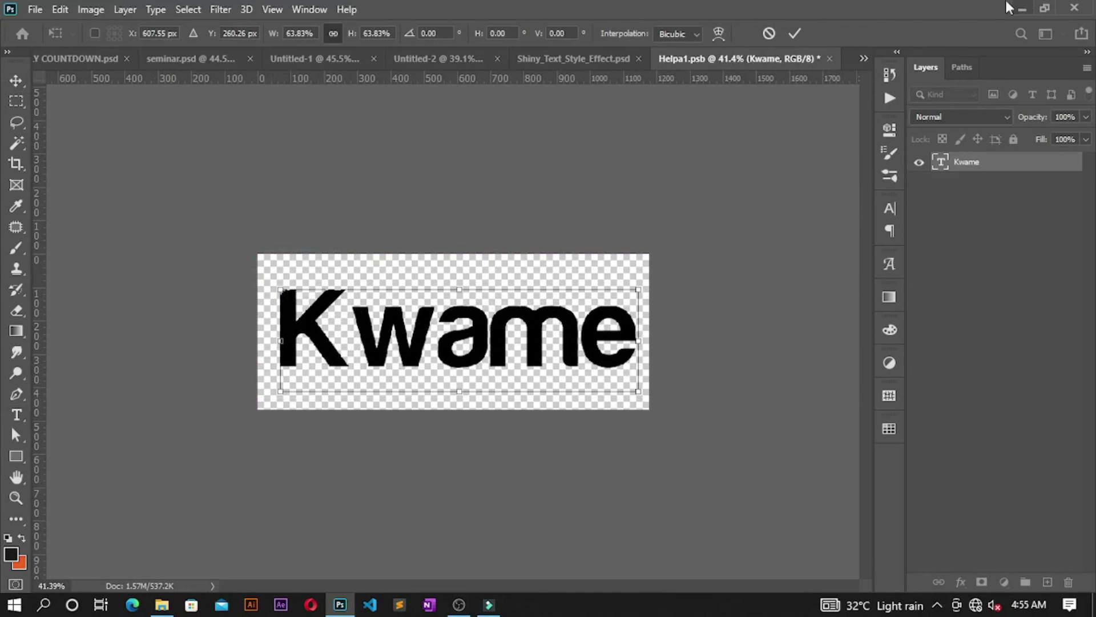
pyautogui.click(798, 36)
pyautogui.hotkey('ctrl', '+')
pyautogui.hotkey('ctrl', '+')
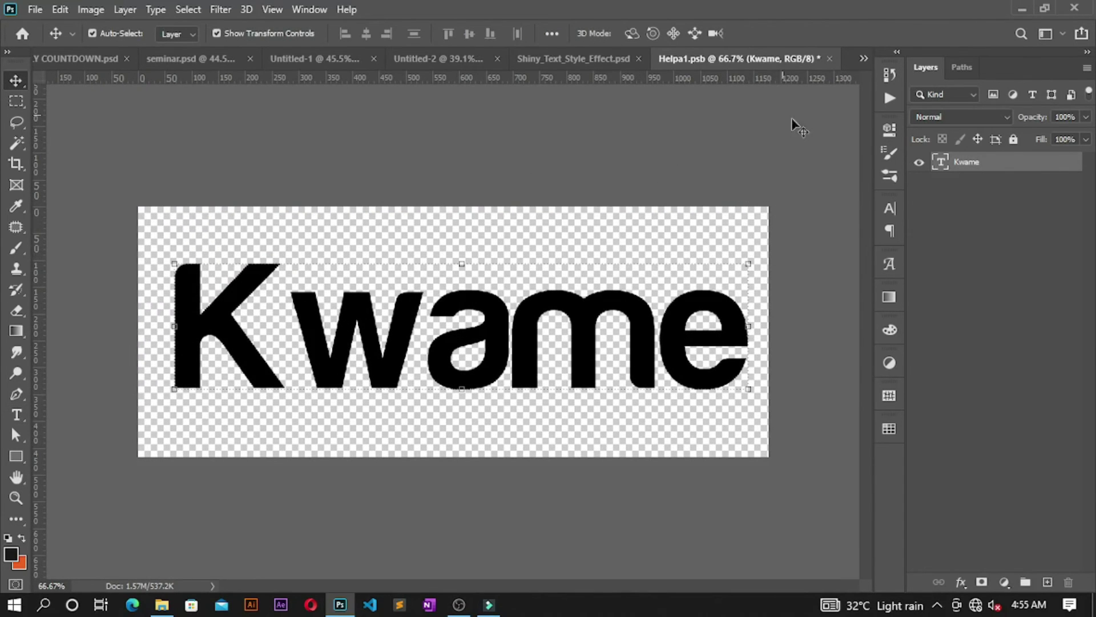
# Save the edited smart object contents and view the updated text effect in the Untitled-2 document.
pyautogui.hotkey('ctrl', 's')
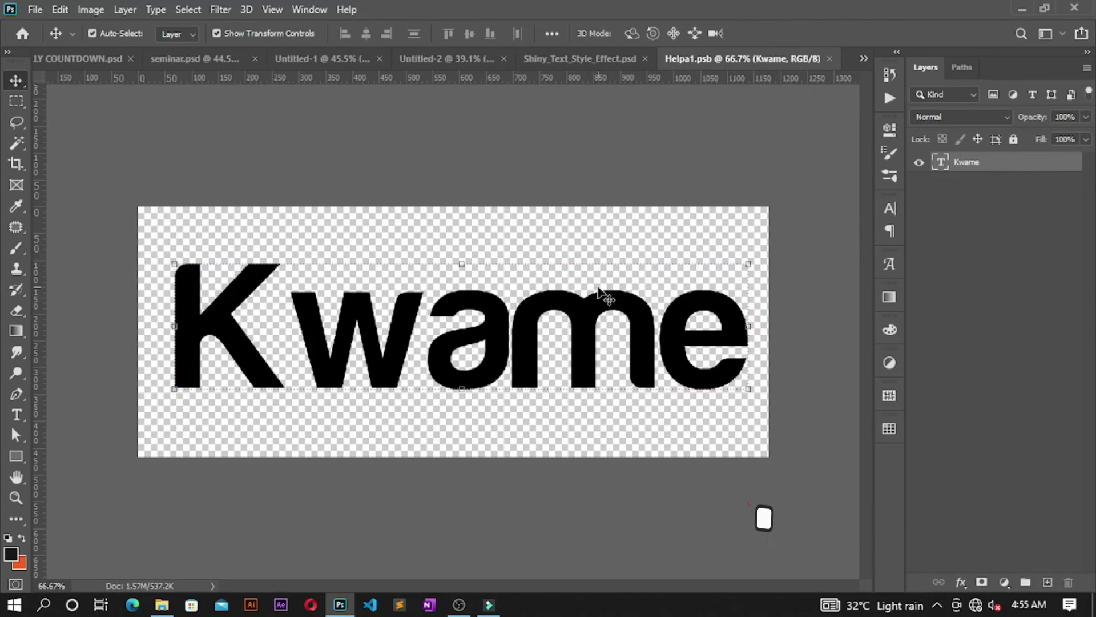
pyautogui.click(428, 62)
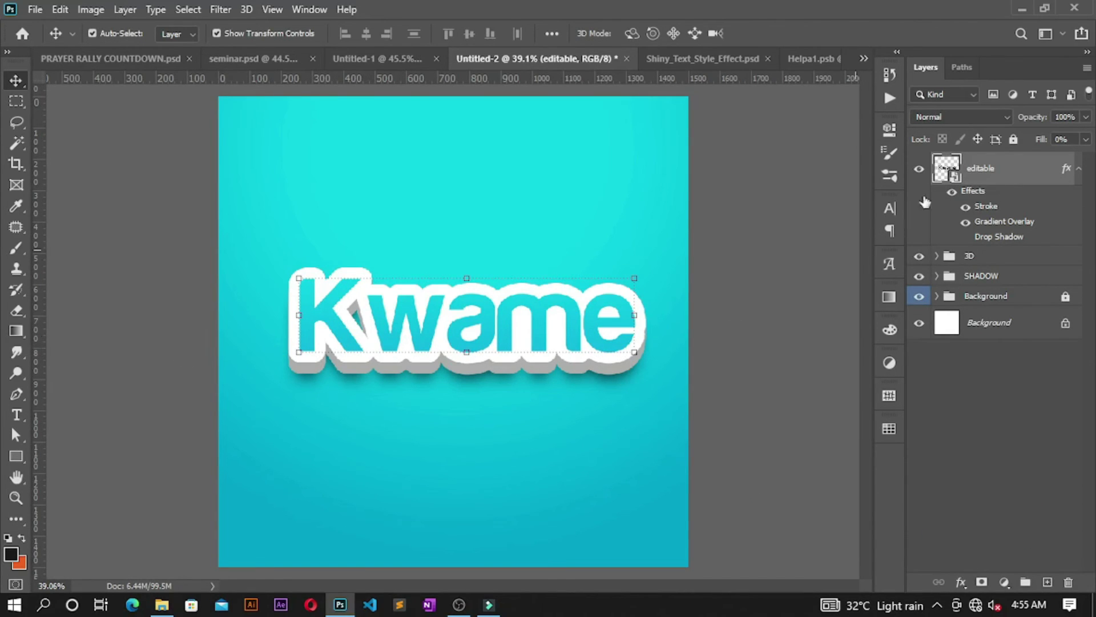
# In Helpa1.psb, move the text slightly upward and apply an Arc warp with a 4.6% bend.
pyautogui.click(813, 59)
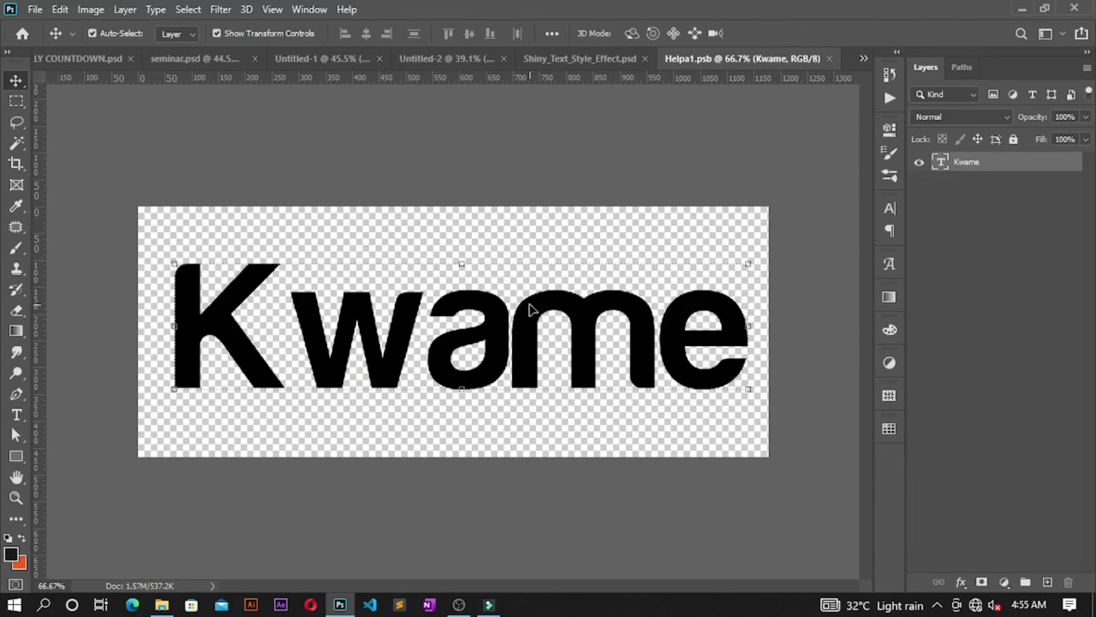
pyautogui.hotkey('ctrl', 't')
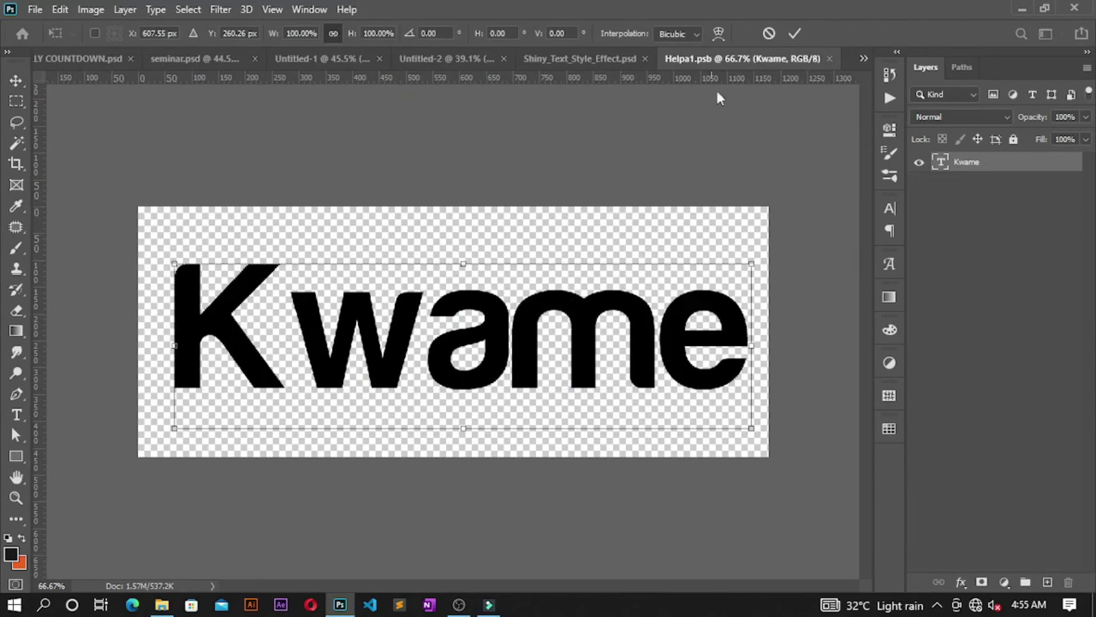
pyautogui.click(719, 34)
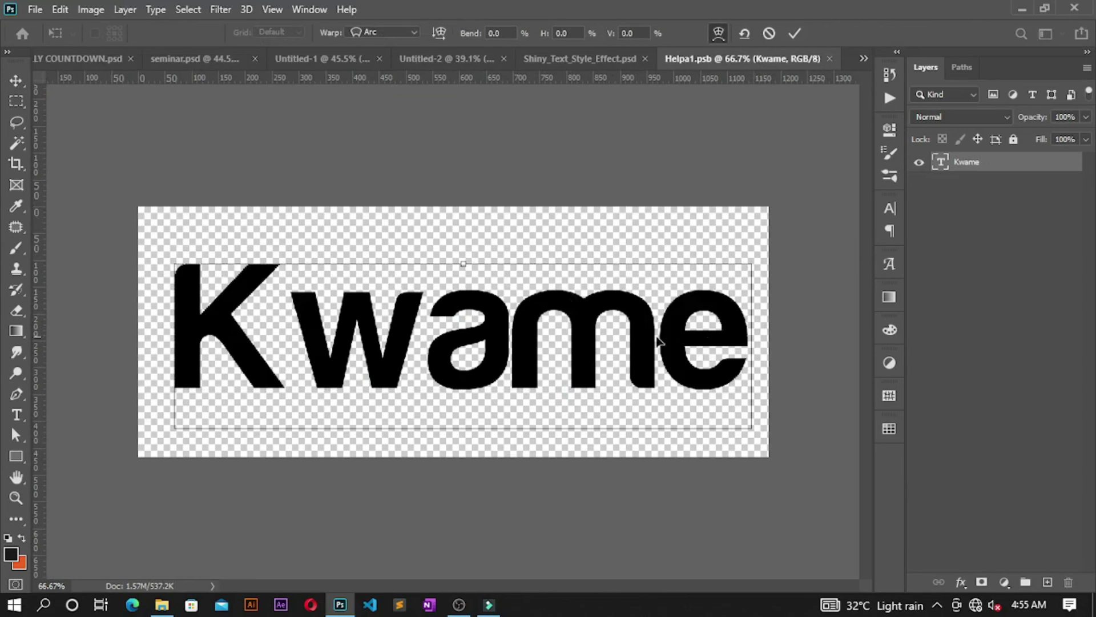
pyautogui.moveTo(543, 337); pyautogui.dragTo(544, 312)
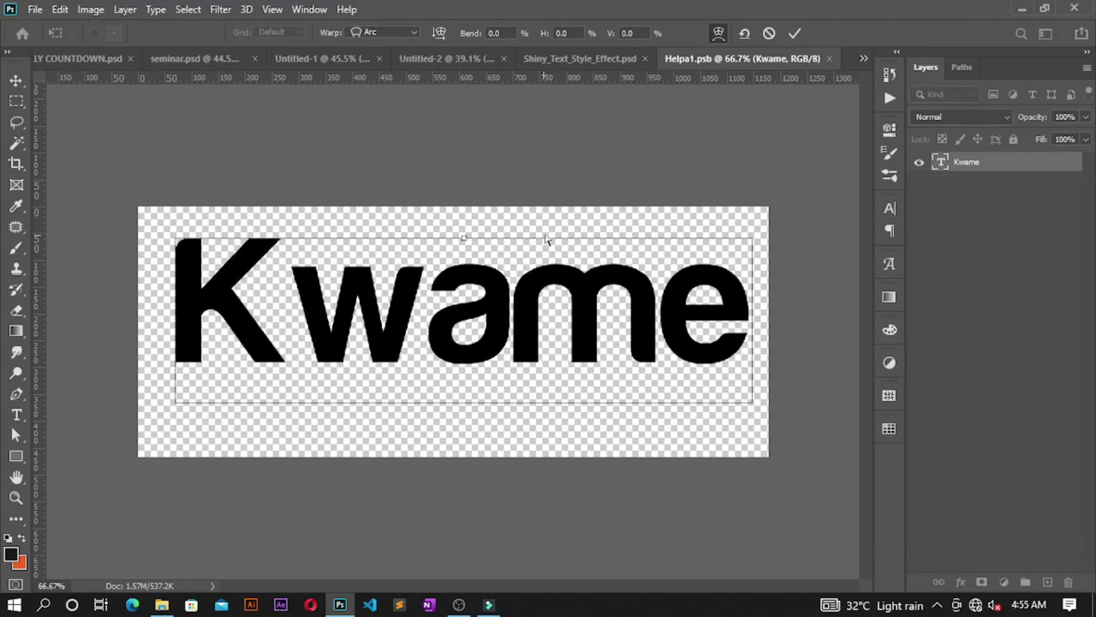
pyautogui.moveTo(467, 35); pyautogui.dragTo(507, 32)
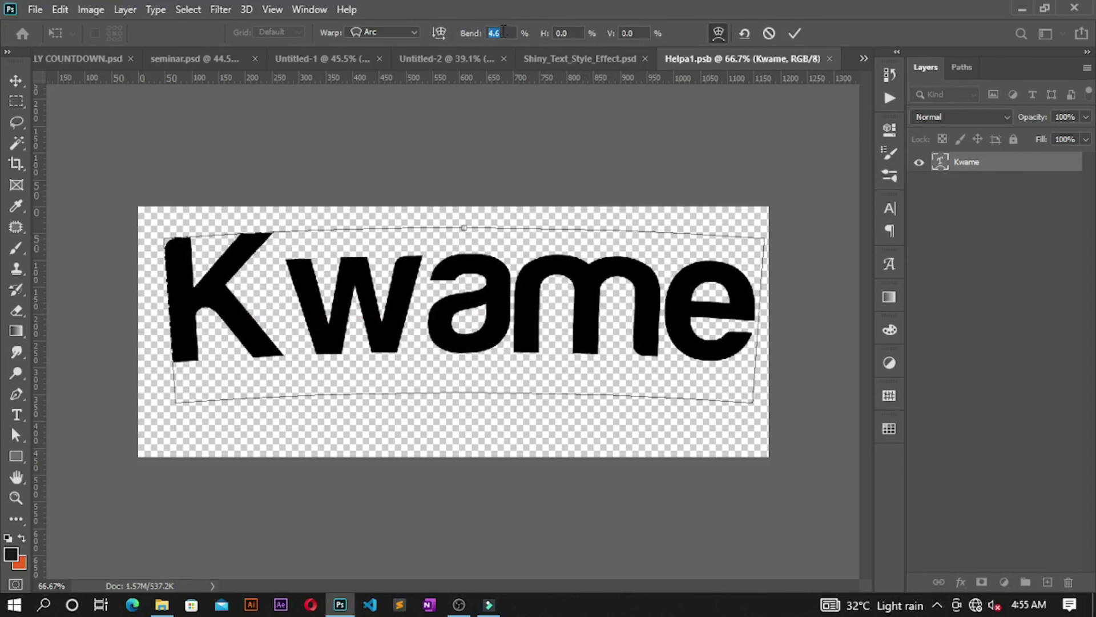
pyautogui.click(794, 34)
# Save the warped smart object and reposition the editable layer together with its stacked 3D copies in Untitled-2.
pyautogui.hotkey('ctrl', 's')
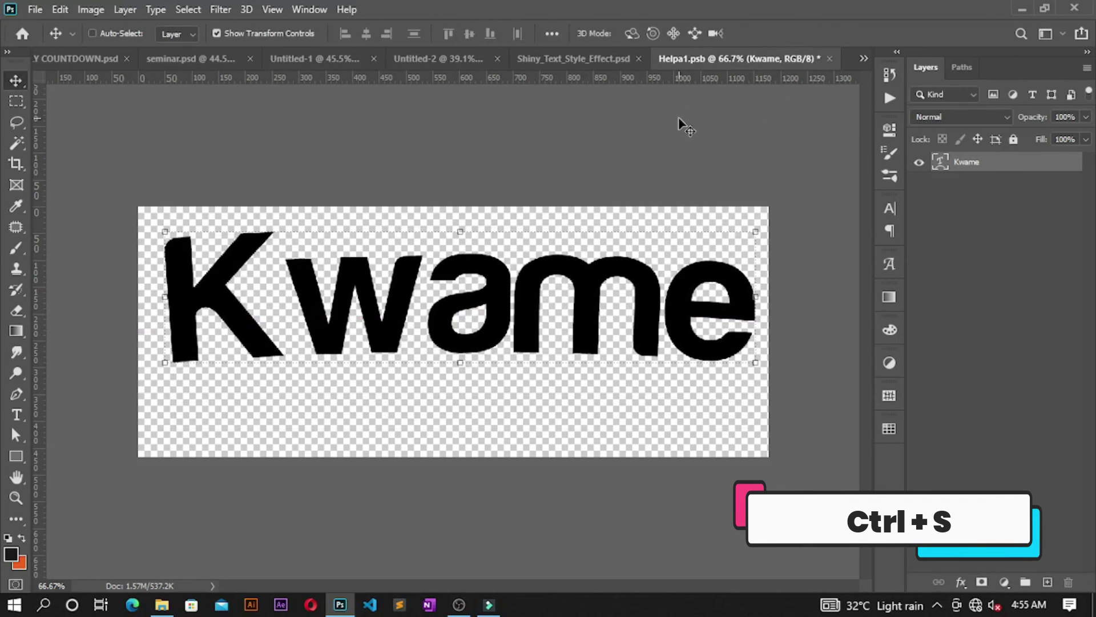
pyautogui.click(421, 59)
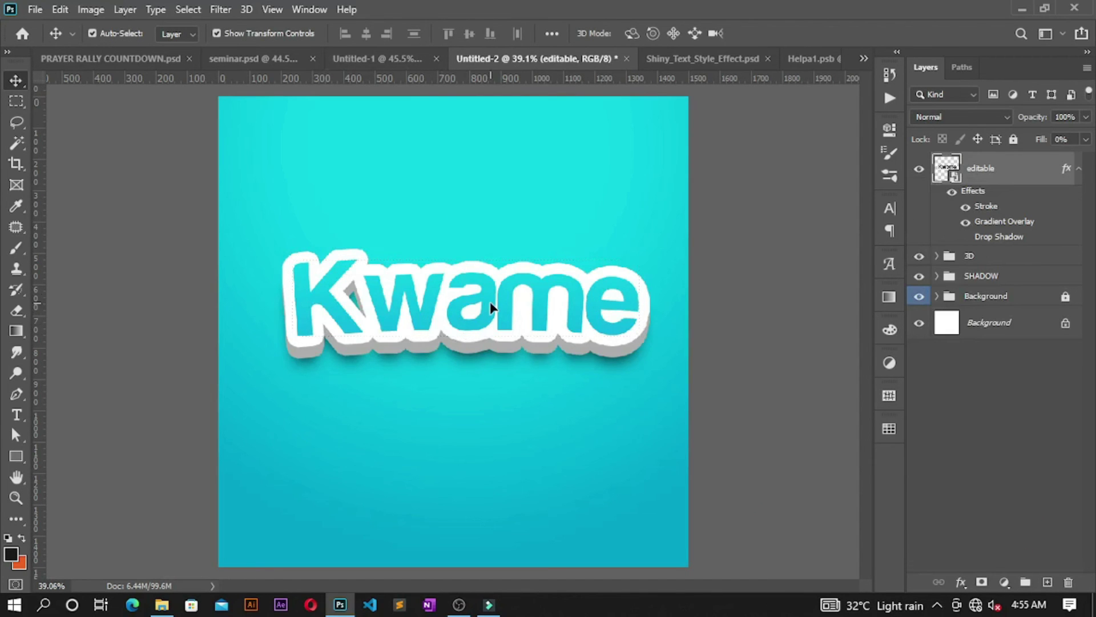
pyautogui.moveTo(424, 337); pyautogui.dragTo(464, 329)
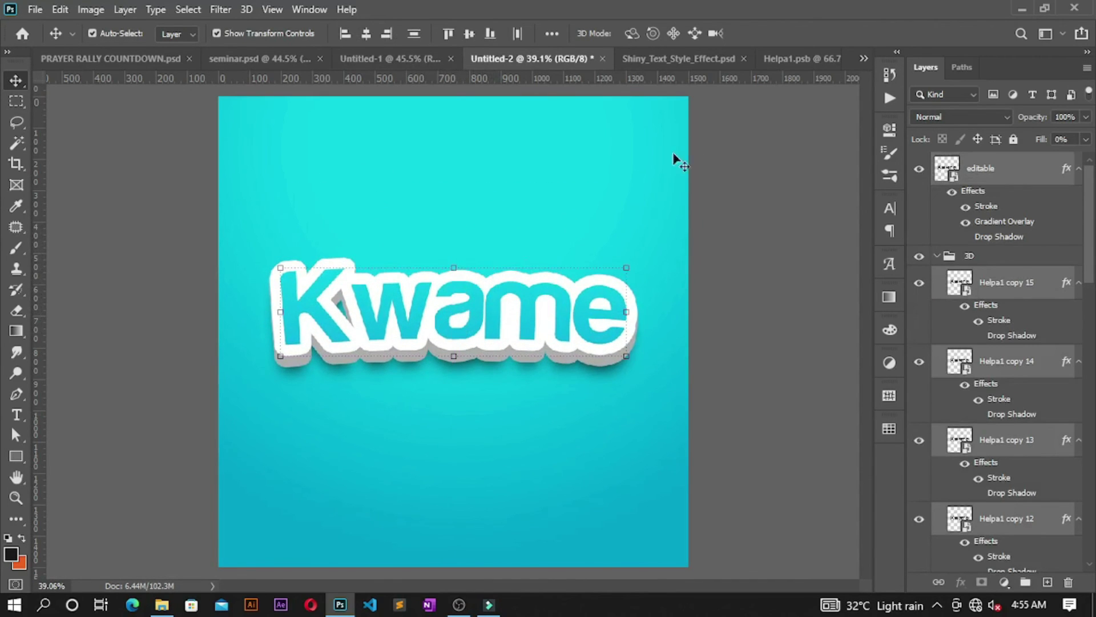
# Place the black-icon-only logo file into Helpa1.psb and delete the text layer beneath it.
pyautogui.click(829, 57)
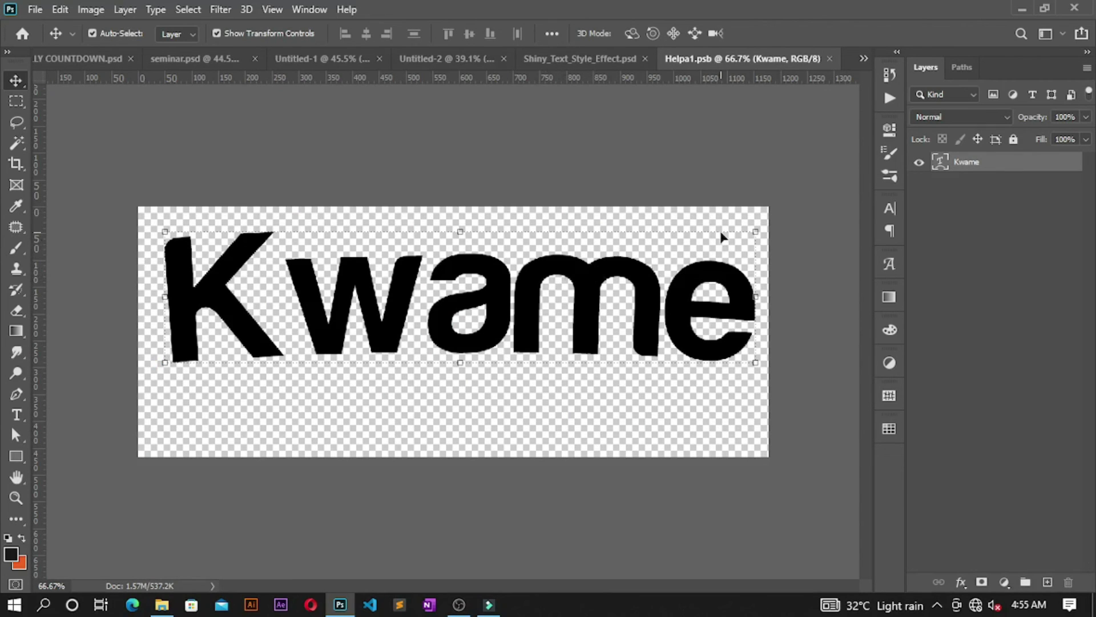
pyautogui.rightClick(616, 298)
pyautogui.click(825, 228)
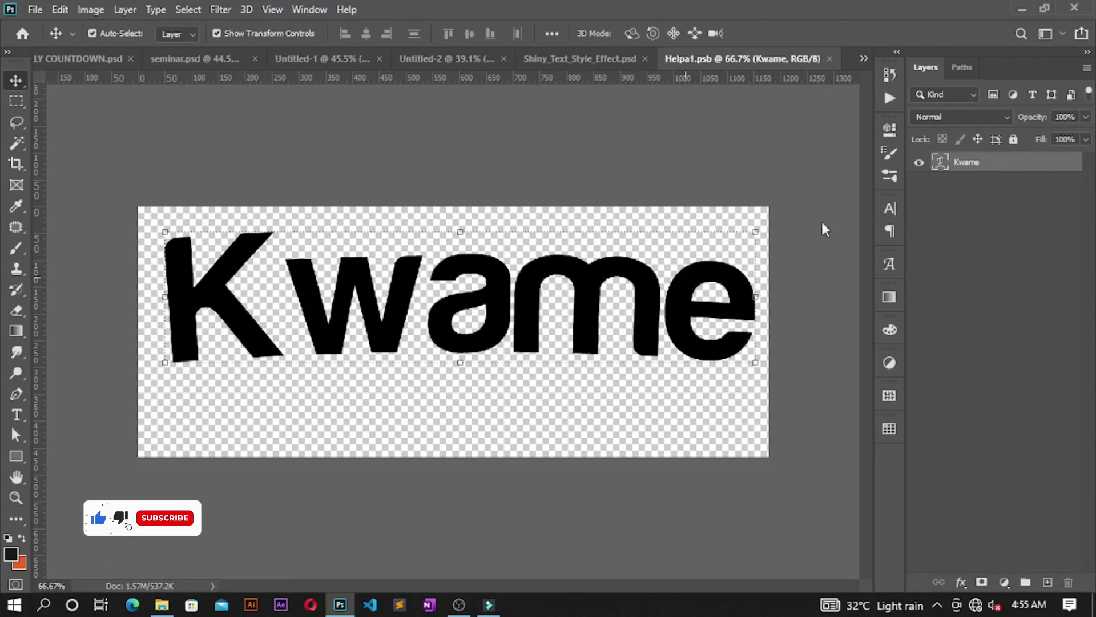
pyautogui.click(162, 606)
pyautogui.moveTo(274, 229); pyautogui.dragTo(485, 380)
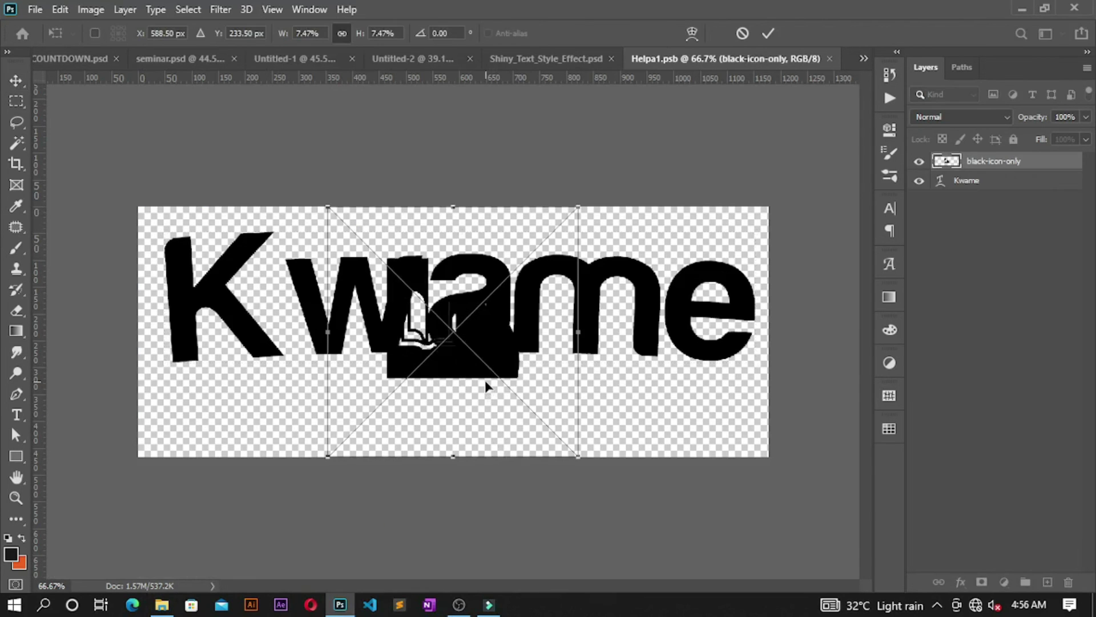
pyautogui.click(765, 33)
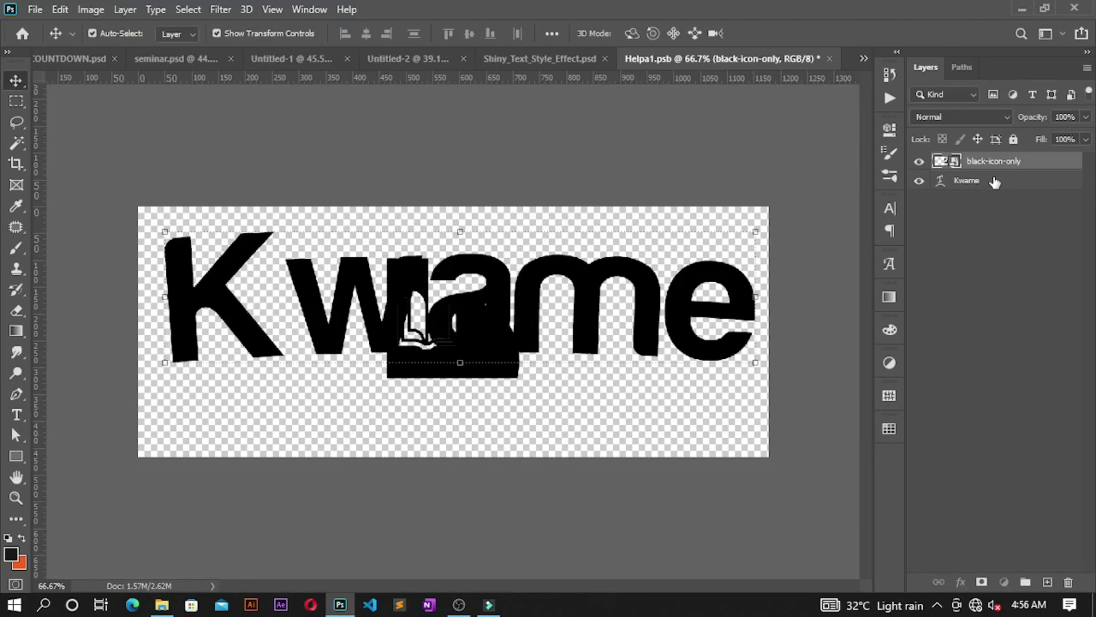
pyautogui.click(993, 180)
pyautogui.press('Delete')
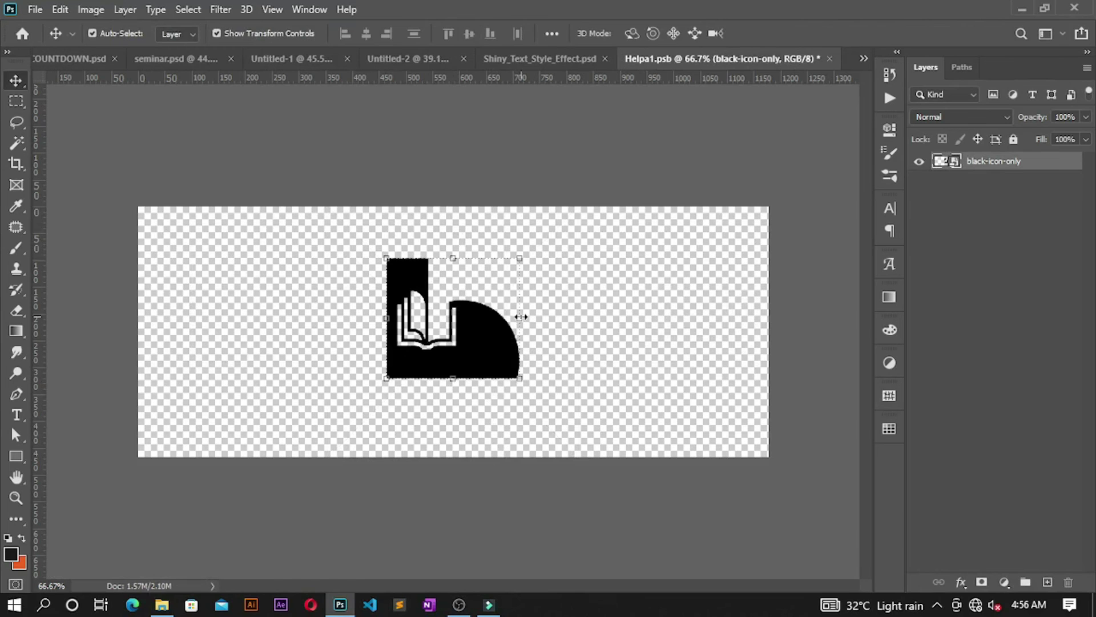
# Enlarge the black-icon-only logo and move it near the middle of the smart object's canvas.
pyautogui.moveTo(521, 317); pyautogui.dragTo(567, 314)
pyautogui.moveTo(367, 330); pyautogui.dragTo(266, 337)
pyautogui.moveTo(400, 345); pyautogui.dragTo(435, 359)
pyautogui.click(767, 35)
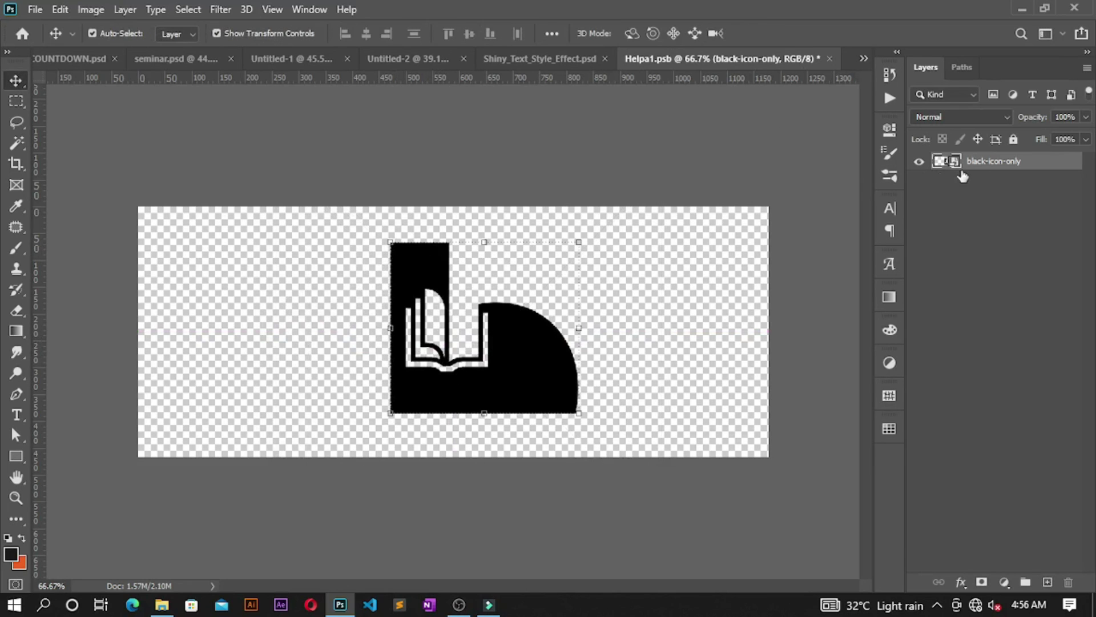
# Save the smart object and scale the stacked logo layers in Untitled-2 up to about 212%.
pyautogui.hotkey('ctrl', 's')
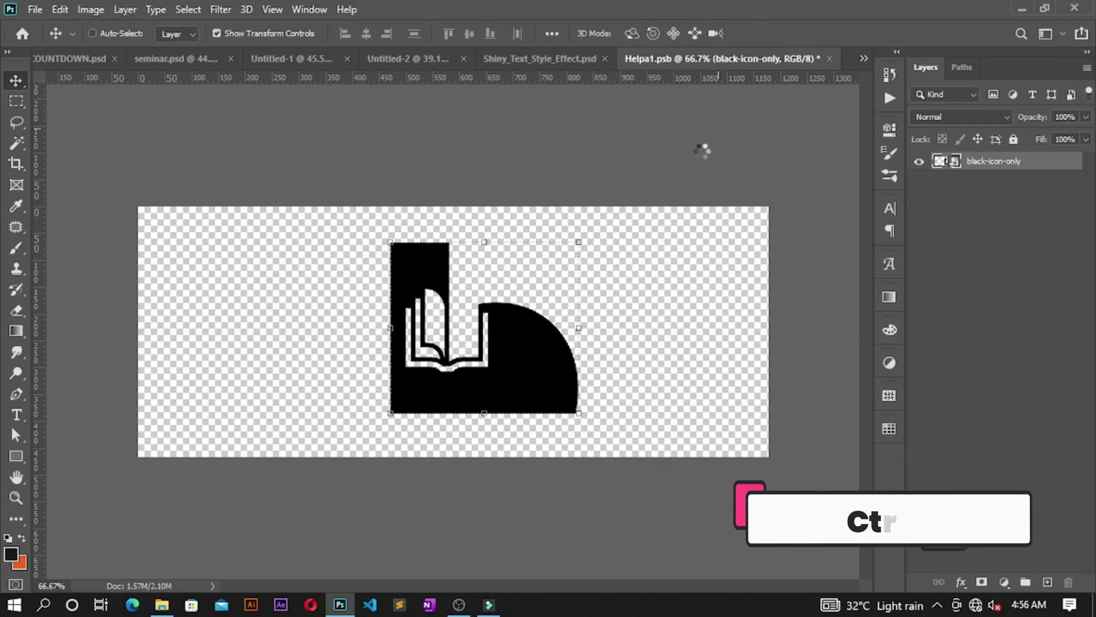
pyautogui.click(402, 57)
pyautogui.hotkey('ctrl', 't')
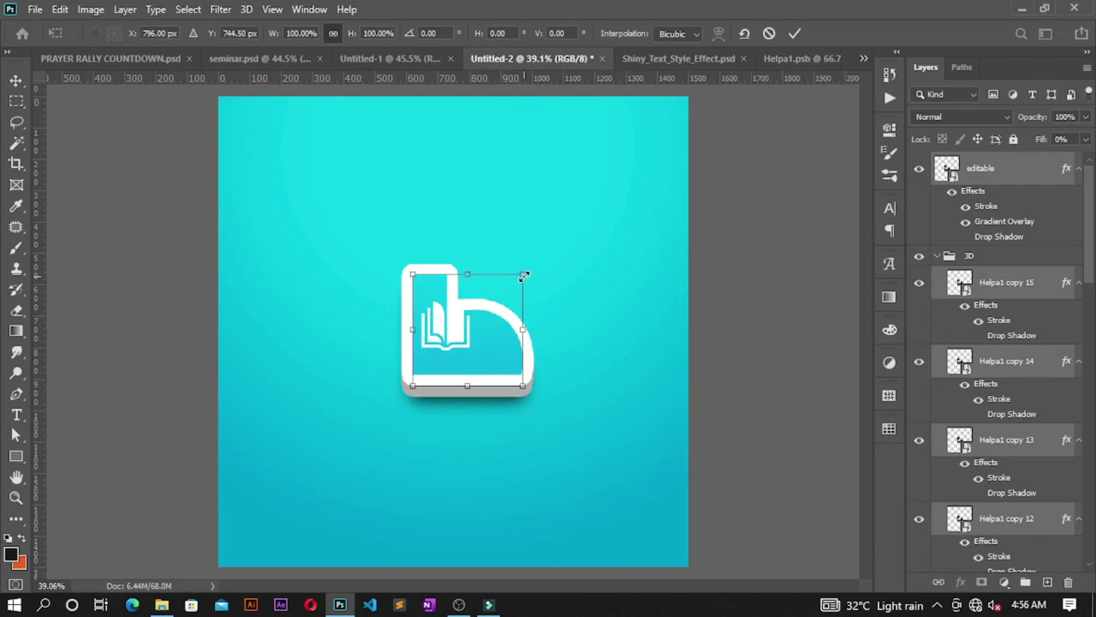
pyautogui.moveTo(523, 274); pyautogui.dragTo(586, 200)
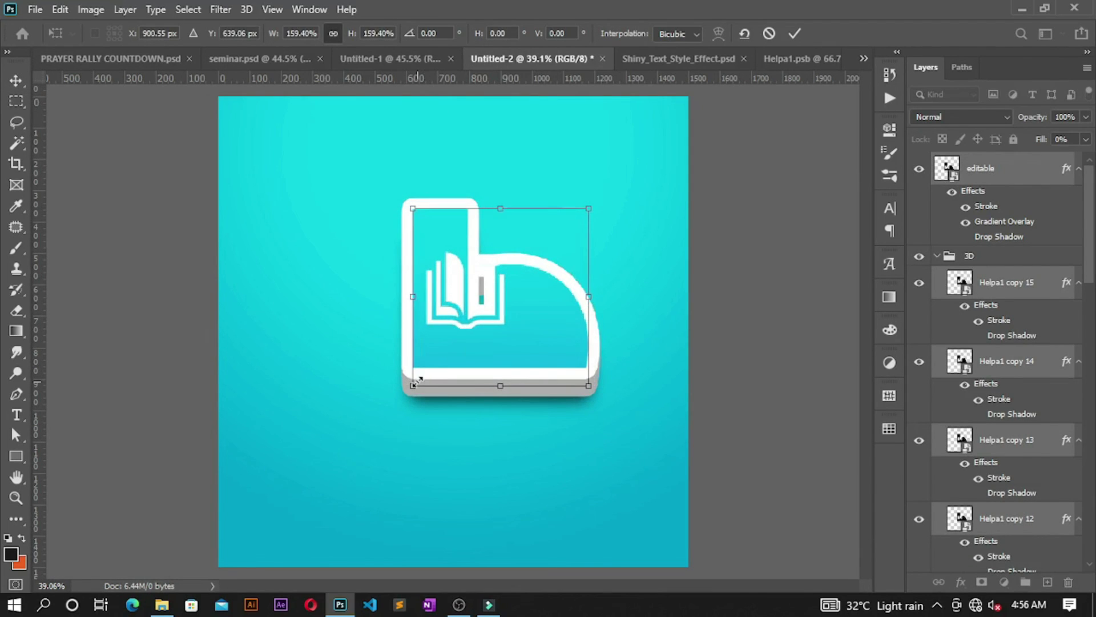
pyautogui.moveTo(413, 386); pyautogui.dragTo(354, 443)
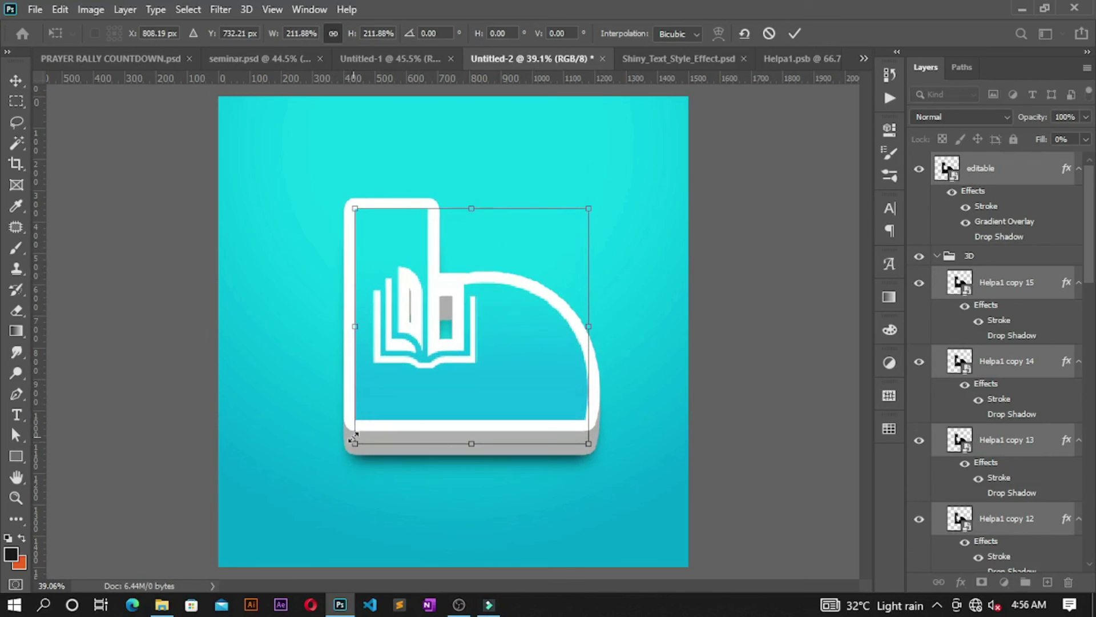
pyautogui.click(794, 33)
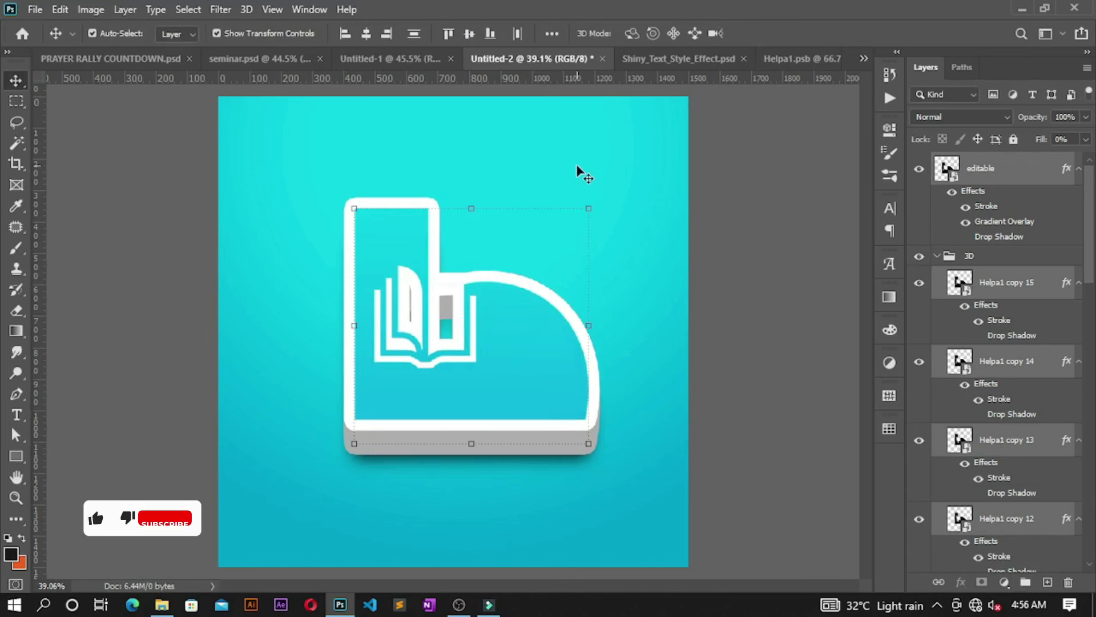